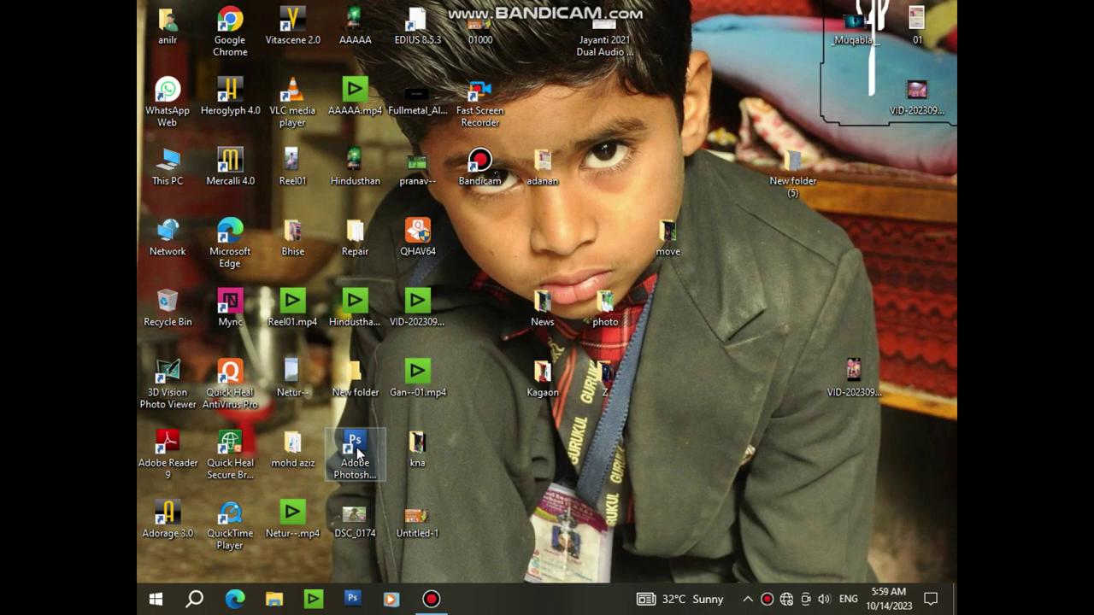
# Launch Adobe Photoshop CS3 Extended from its desktop shortcut
pyautogui.doubleClick(357, 451)
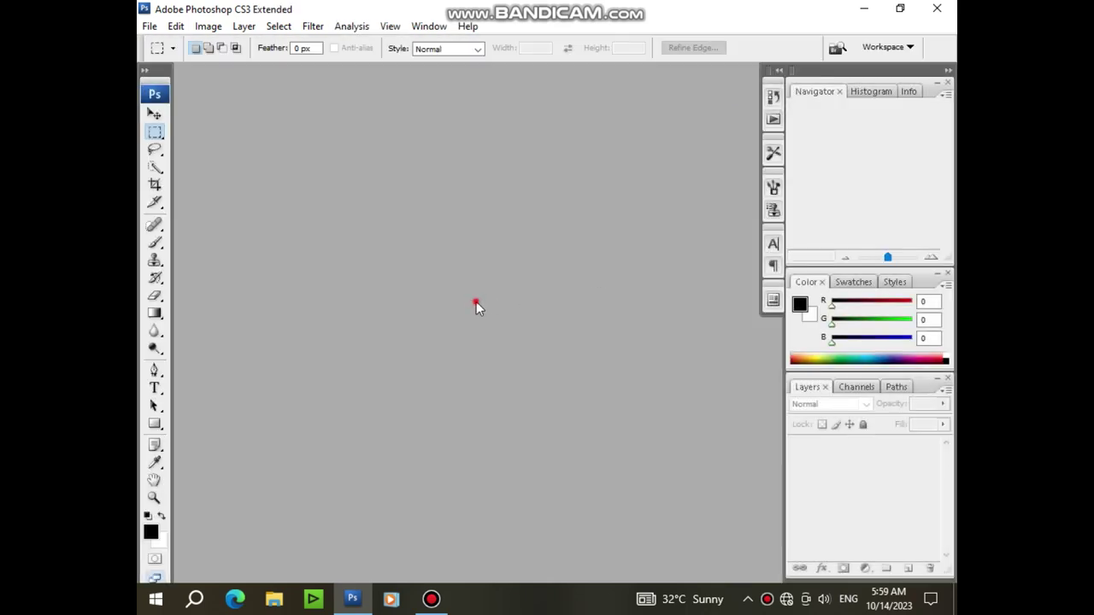
# Open DSC_0824.JPG from New folder and switch to the Move tool
pyautogui.click(154, 31)
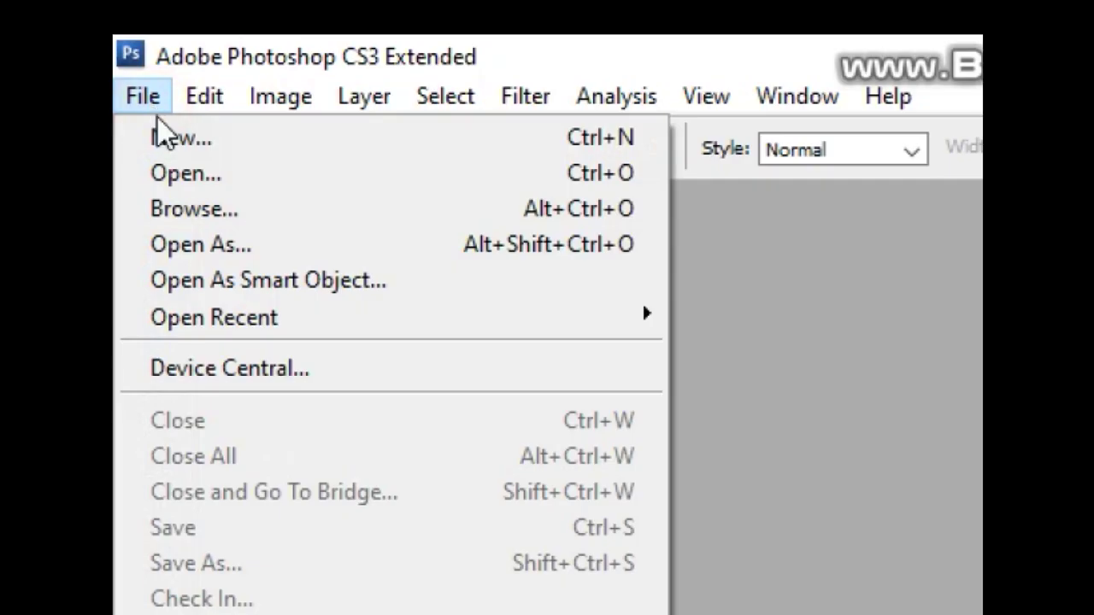
pyautogui.click(175, 58)
pyautogui.click(478, 282)
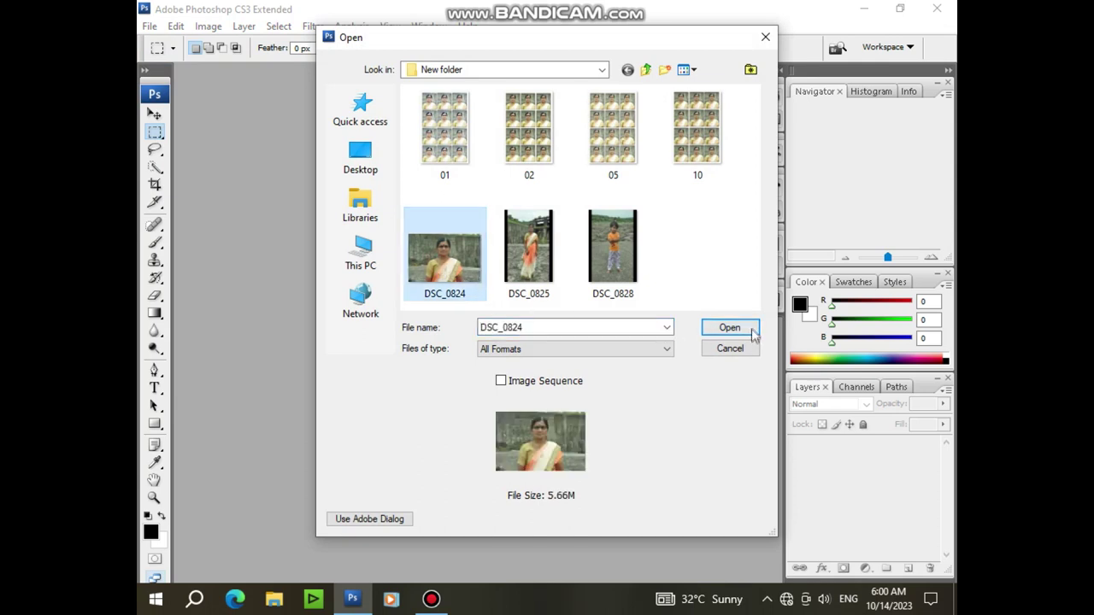
pyautogui.click(732, 329)
pyautogui.click(154, 114)
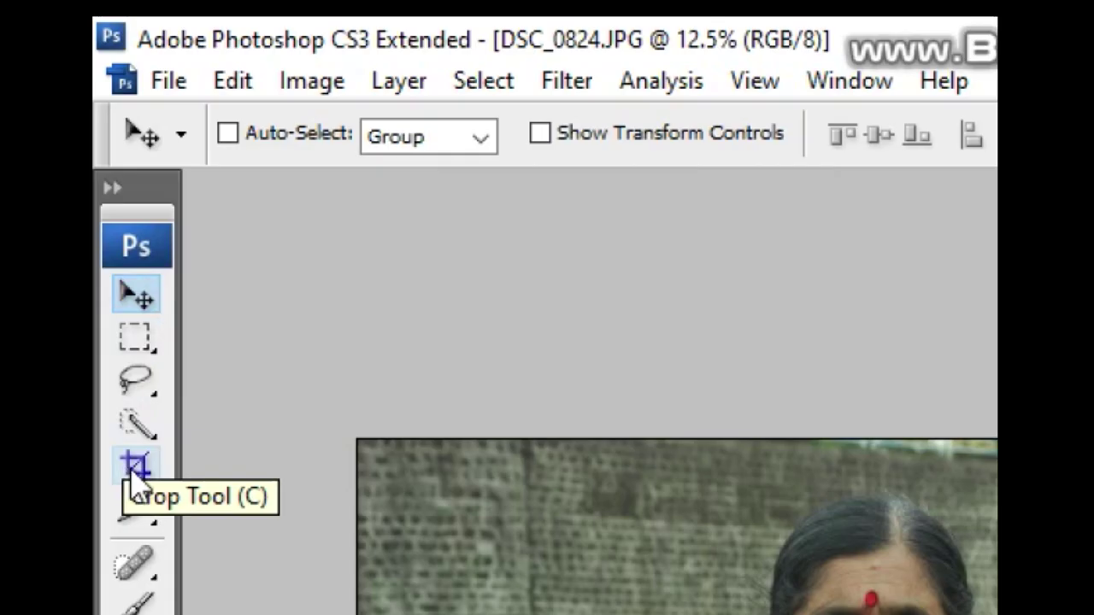
# Set the Crop tool to width 1.2 in, height 1.4 in and resolution 300 ppi
pyautogui.click(155, 186)
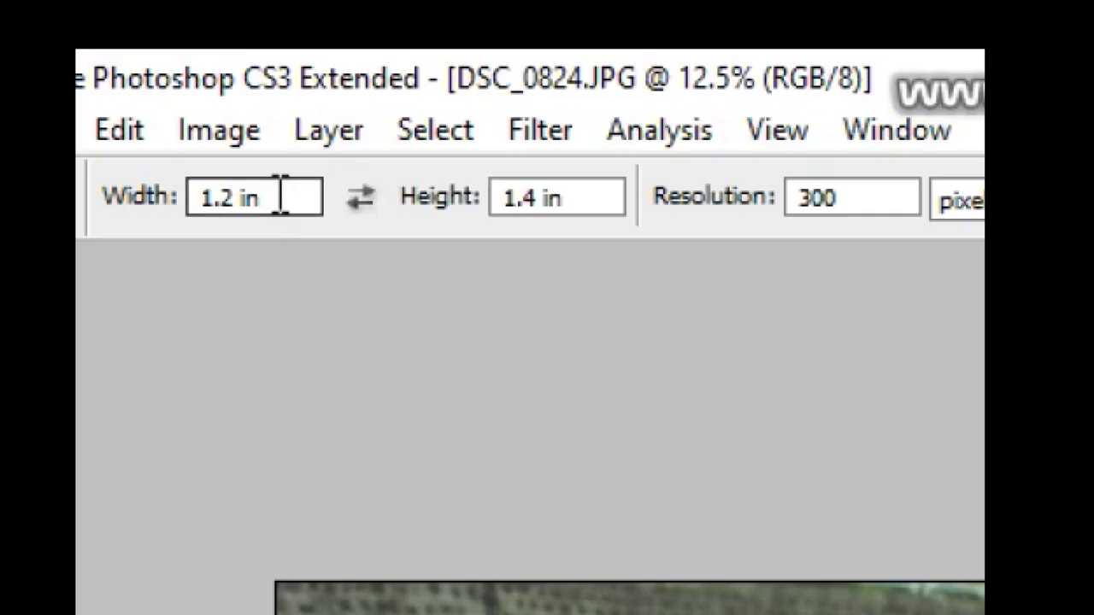
pyautogui.moveTo(247, 47); pyautogui.dragTo(213, 55)
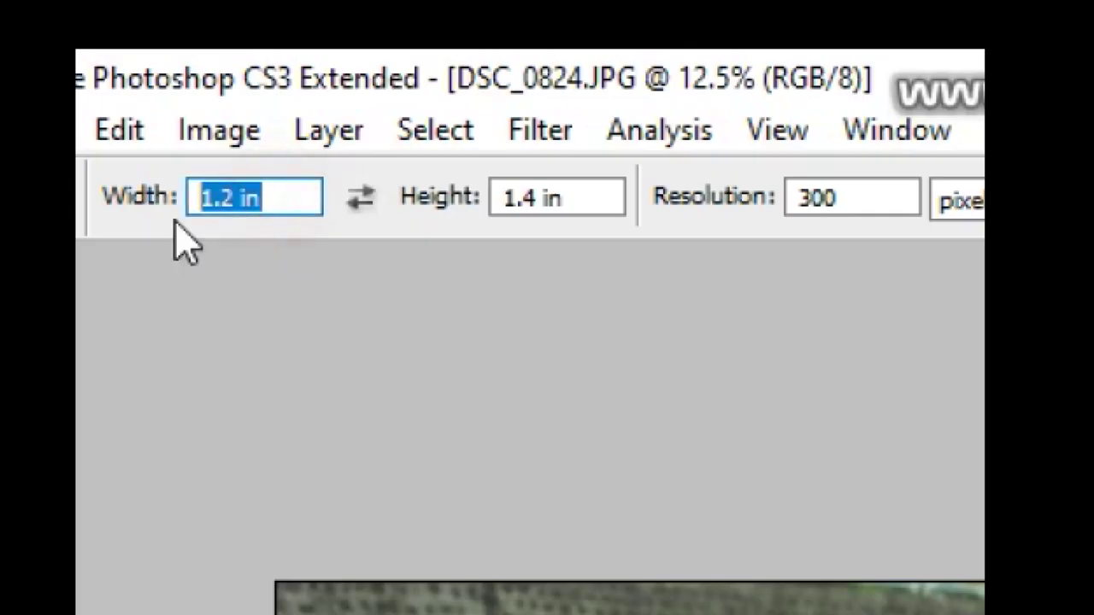
pyautogui.write('1.2')
pyautogui.click(578, 196)
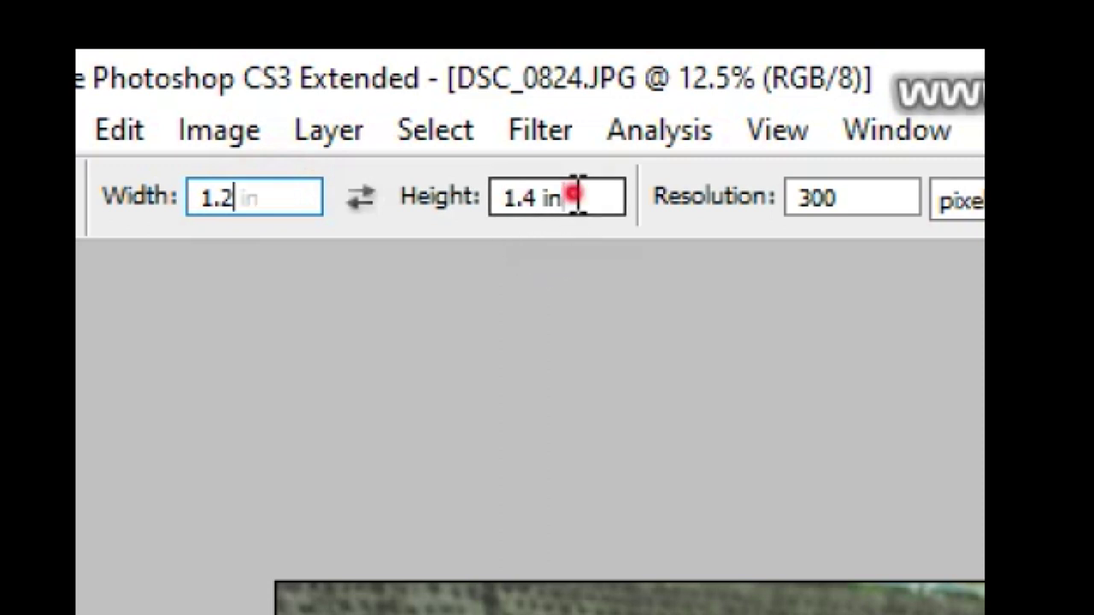
pyautogui.moveTo(578, 196); pyautogui.dragTo(478, 225)
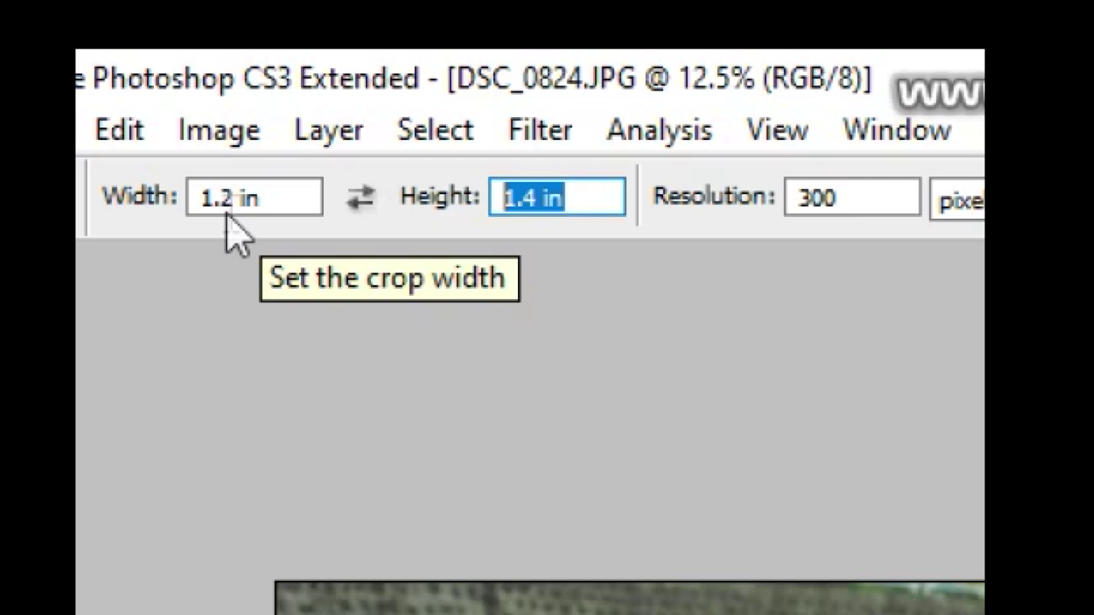
pyautogui.write('1.4')
pyautogui.moveTo(880, 197); pyautogui.dragTo(696, 245)
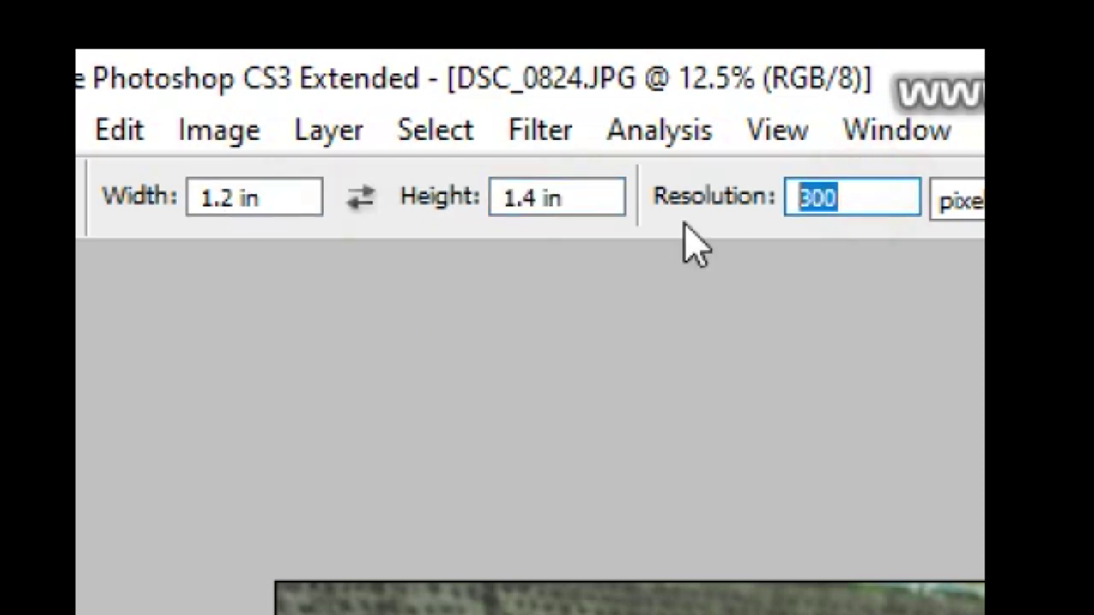
pyautogui.write('300')
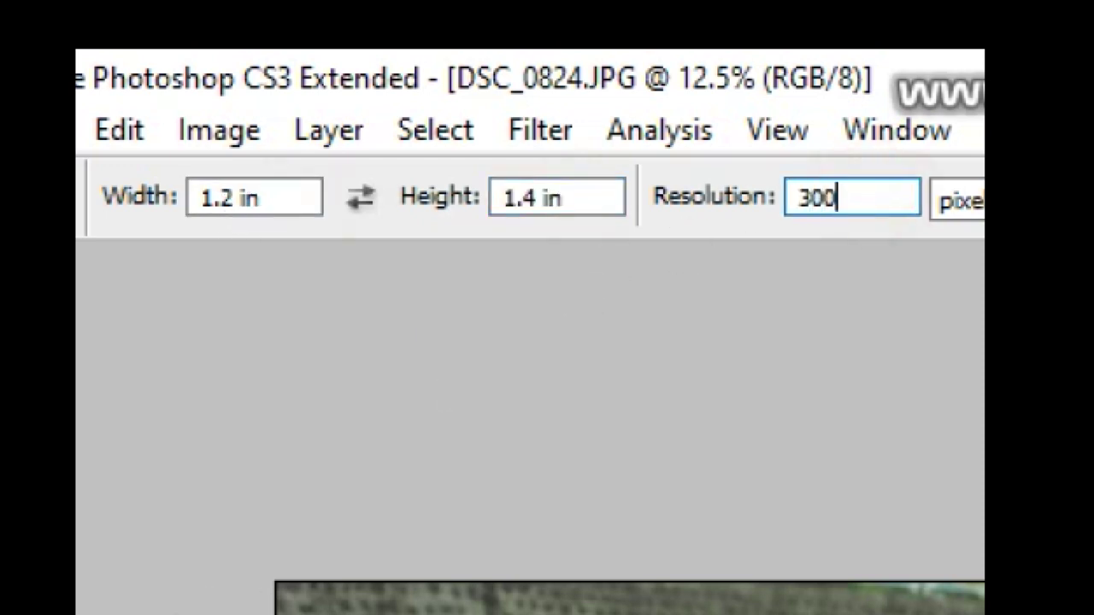
# Fit the crop box around the woman's head and shoulders and apply the crop
pyautogui.moveTo(370, 180); pyautogui.dragTo(633, 495)
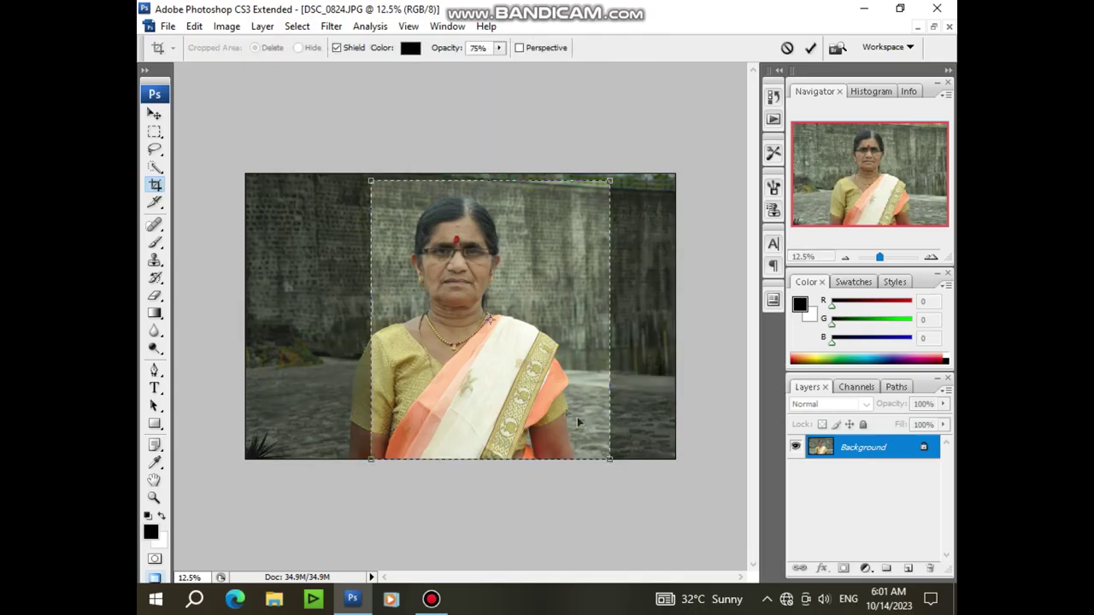
pyautogui.moveTo(535, 391); pyautogui.dragTo(502, 375)
pyautogui.moveTo(560, 439); pyautogui.dragTo(533, 394)
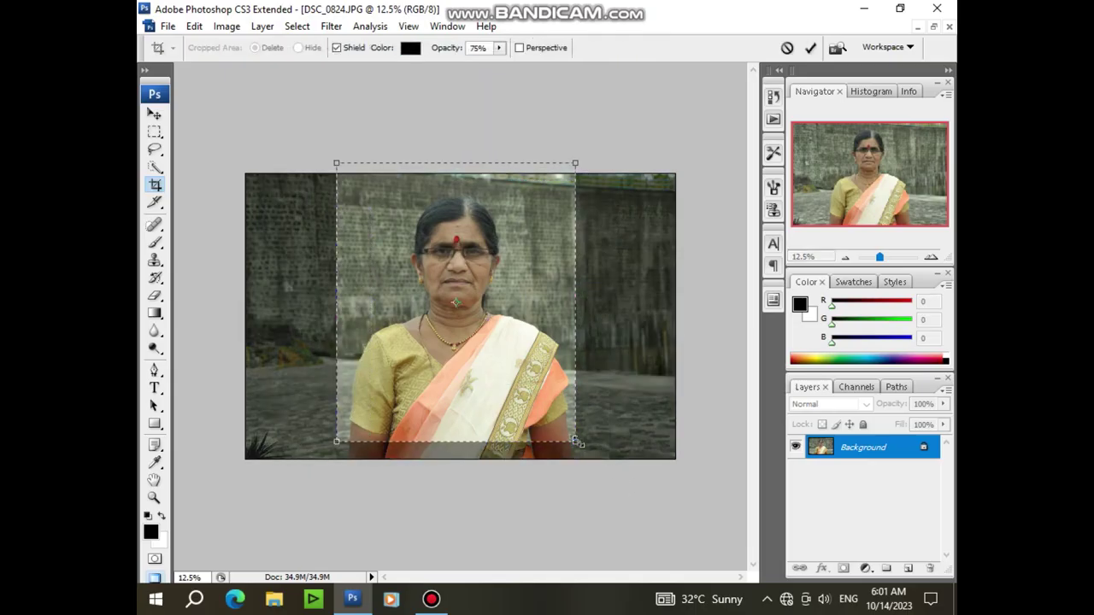
pyautogui.moveTo(483, 367); pyautogui.dragTo(513, 379)
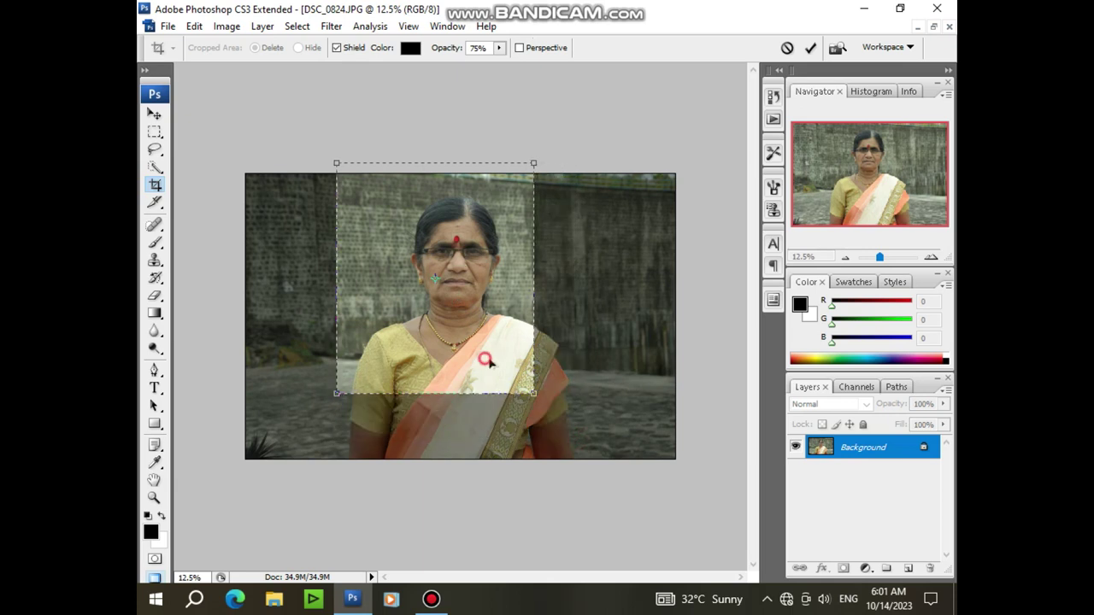
pyautogui.moveTo(517, 333); pyautogui.dragTo(515, 347)
pyautogui.rightClick(505, 338)
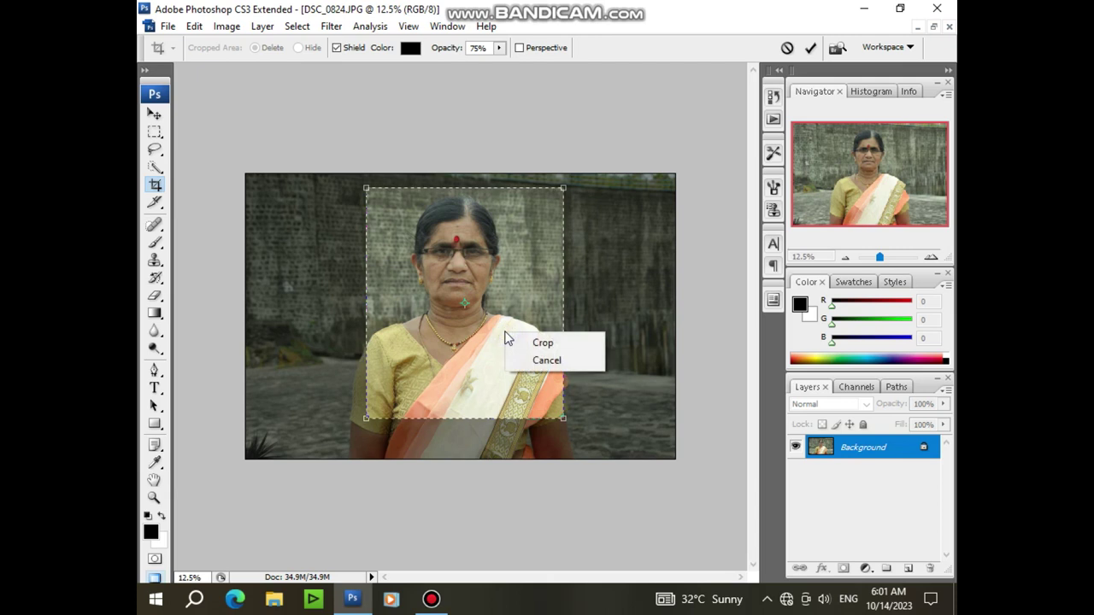
pyautogui.click(500, 313)
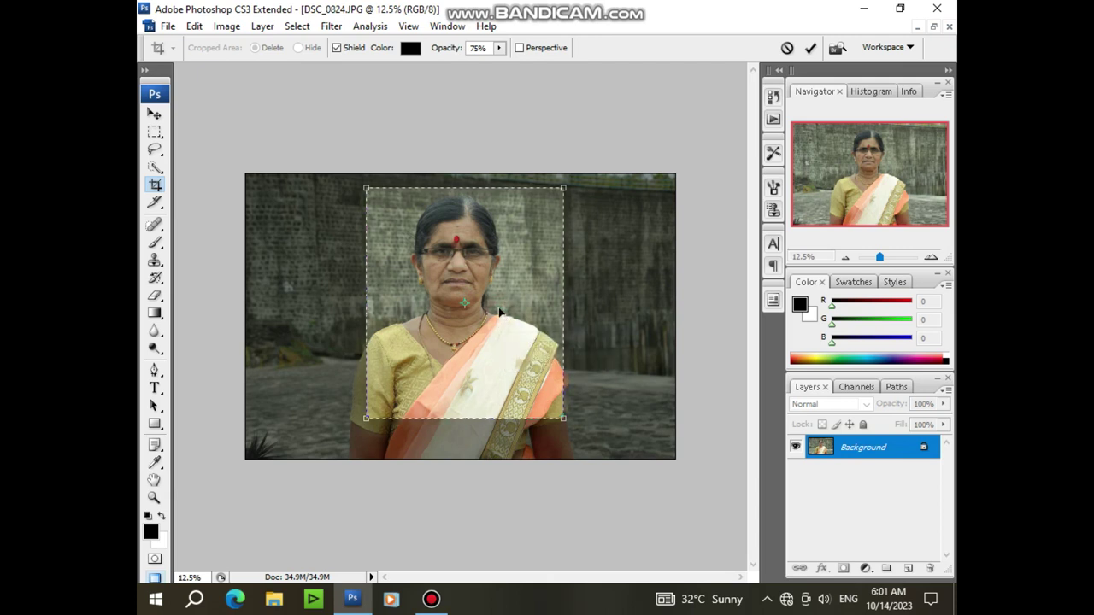
pyautogui.doubleClick(499, 310)
pyautogui.hotkey('ctrl', '+')
pyautogui.hotkey('ctrl', '+')
pyautogui.hotkey('ctrl', '+')
pyautogui.hotkey('ctrl', '+')
pyautogui.hotkey('ctrl', '+')
pyautogui.hotkey('ctrl', '+')
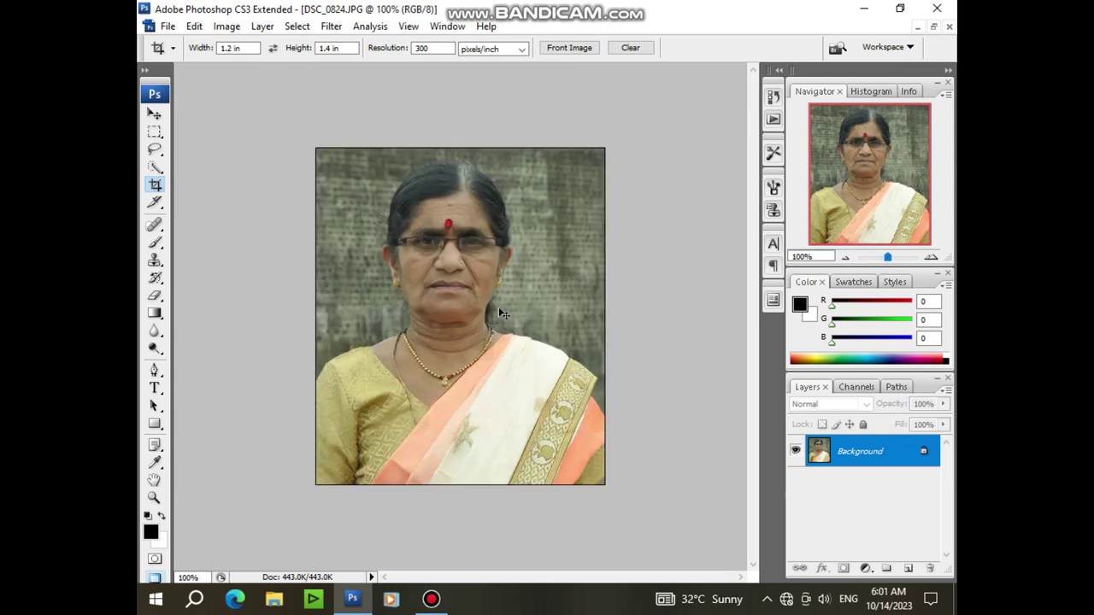
pyautogui.hotkey('ctrl', '+')
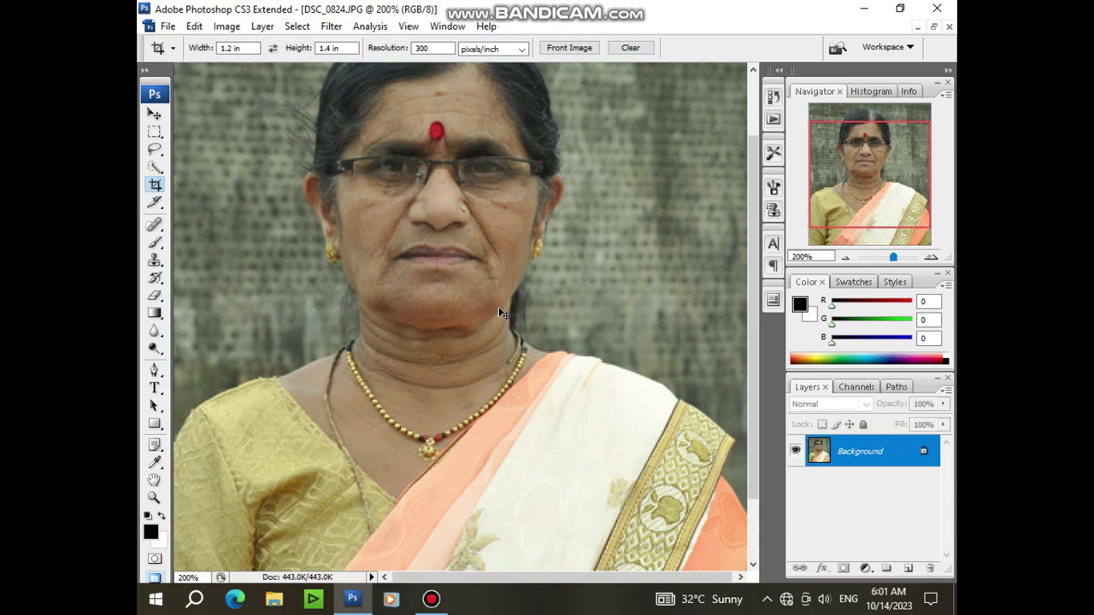
pyautogui.hotkey('ctrl', '-')
pyautogui.hotkey('ctrl', '-')
pyautogui.hotkey('ctrl', '-')
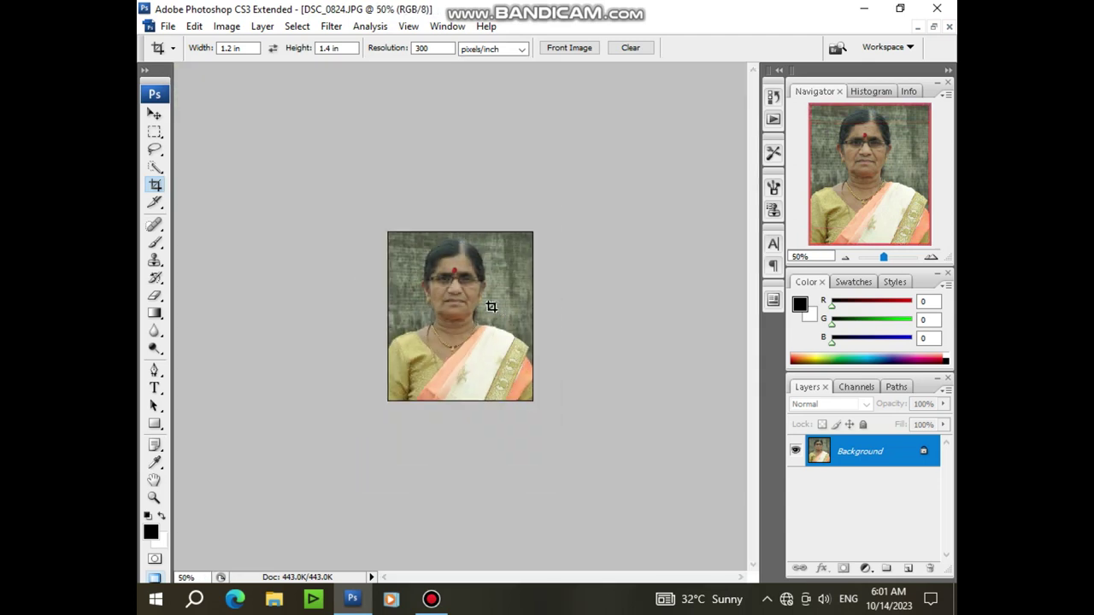
# Apply a Curves adjustment raising the midtones from input 124 to output 151
pyautogui.hotkey('ctrl', 'm')
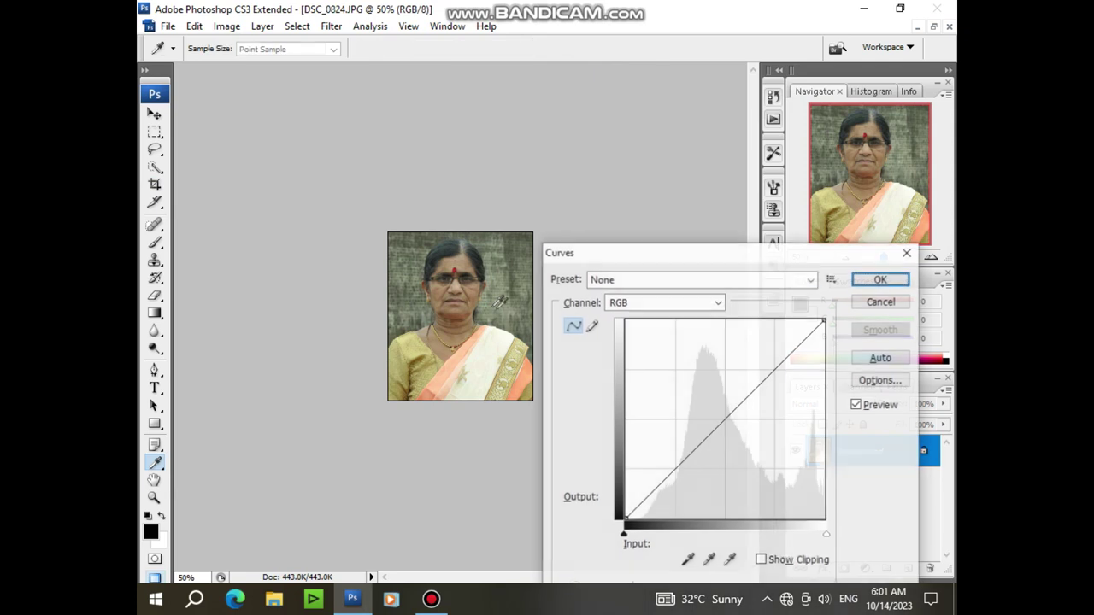
pyautogui.click(724, 401)
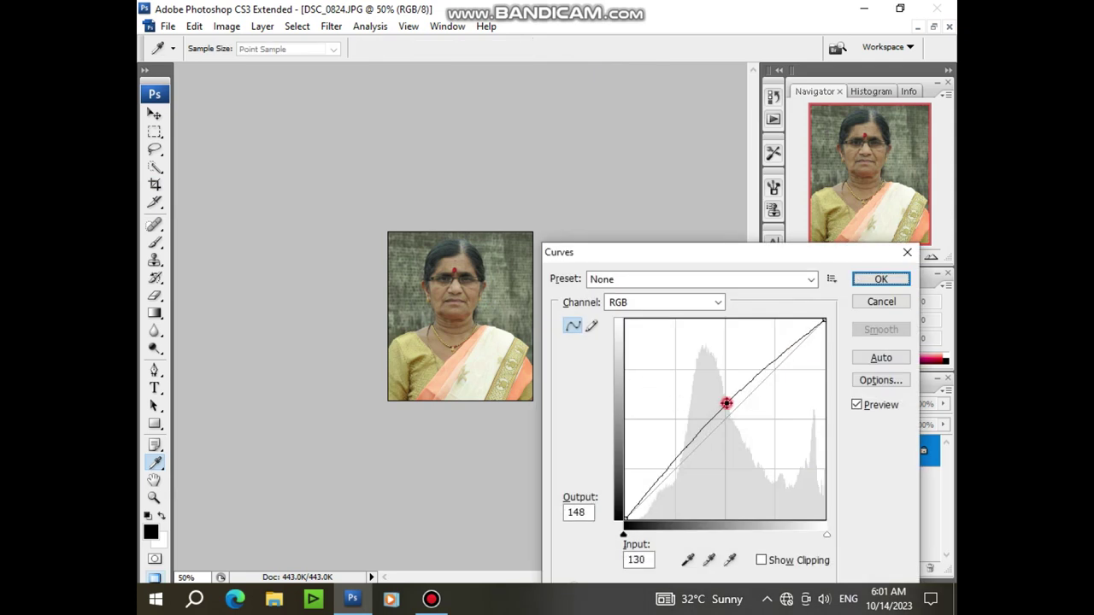
pyautogui.moveTo(724, 401); pyautogui.dragTo(722, 400)
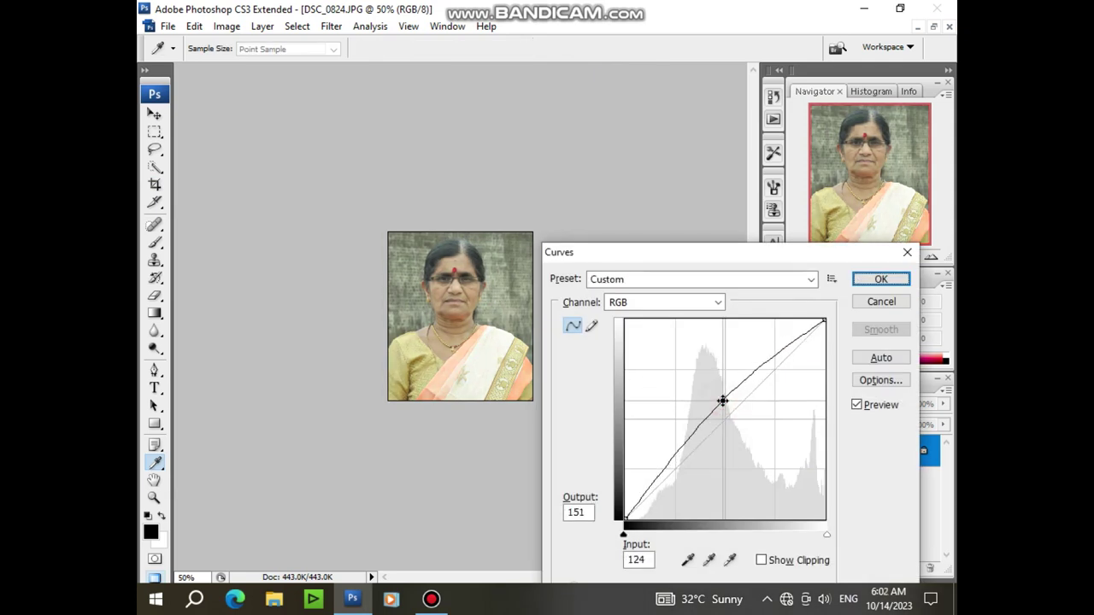
pyautogui.click(875, 280)
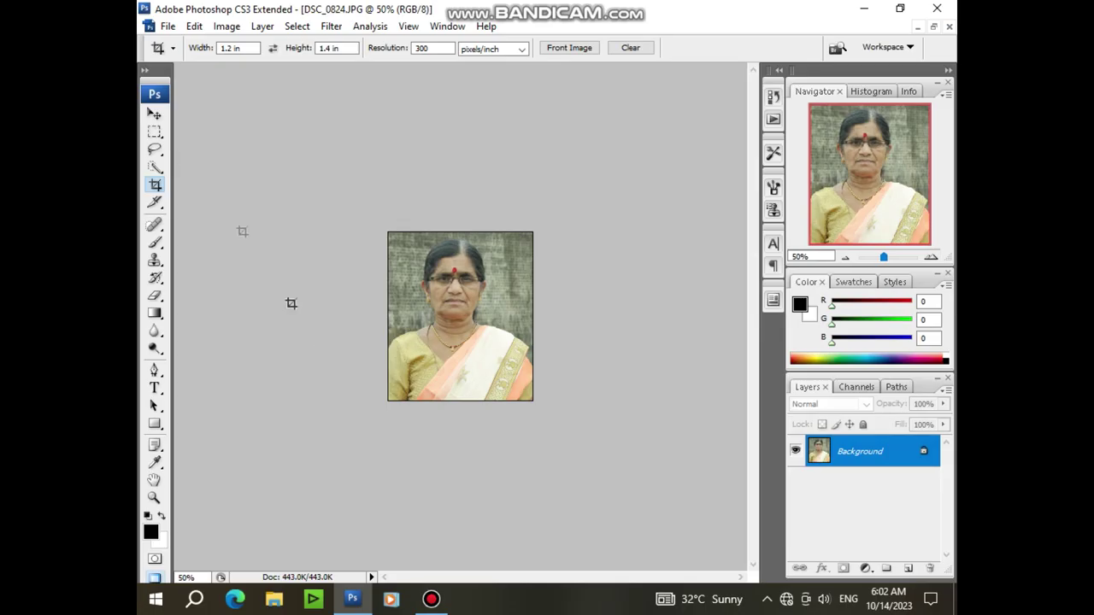
pyautogui.click(154, 116)
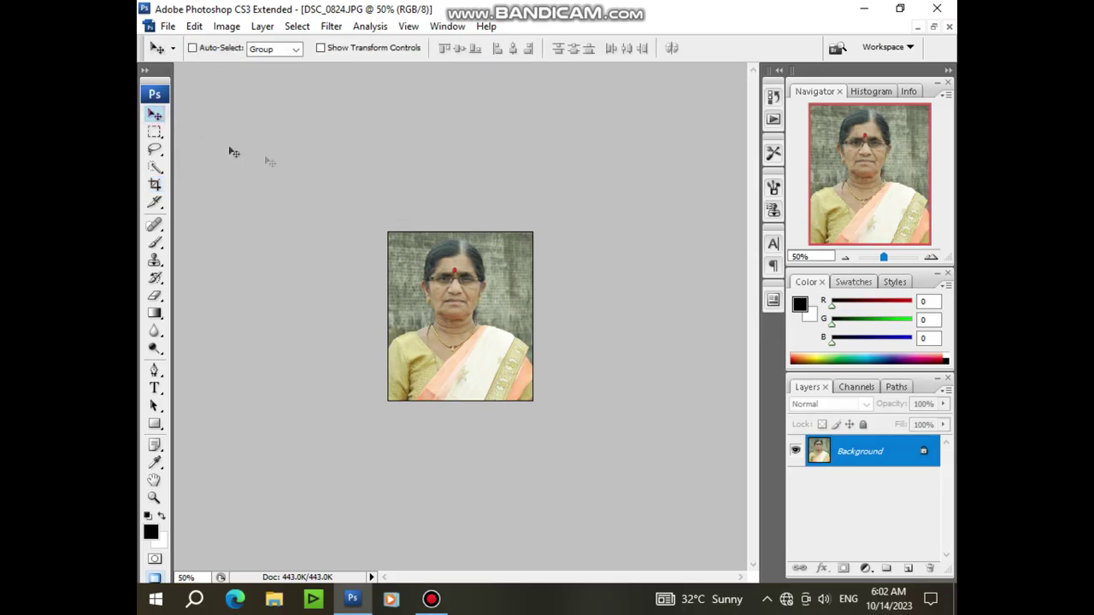
# Create a 6 × 4 inch, 300 ppi white Photo-preset page and rotate it 90° CW to portrait
pyautogui.hotkey('ctrl', '+')
pyautogui.hotkey('ctrl', 'n')
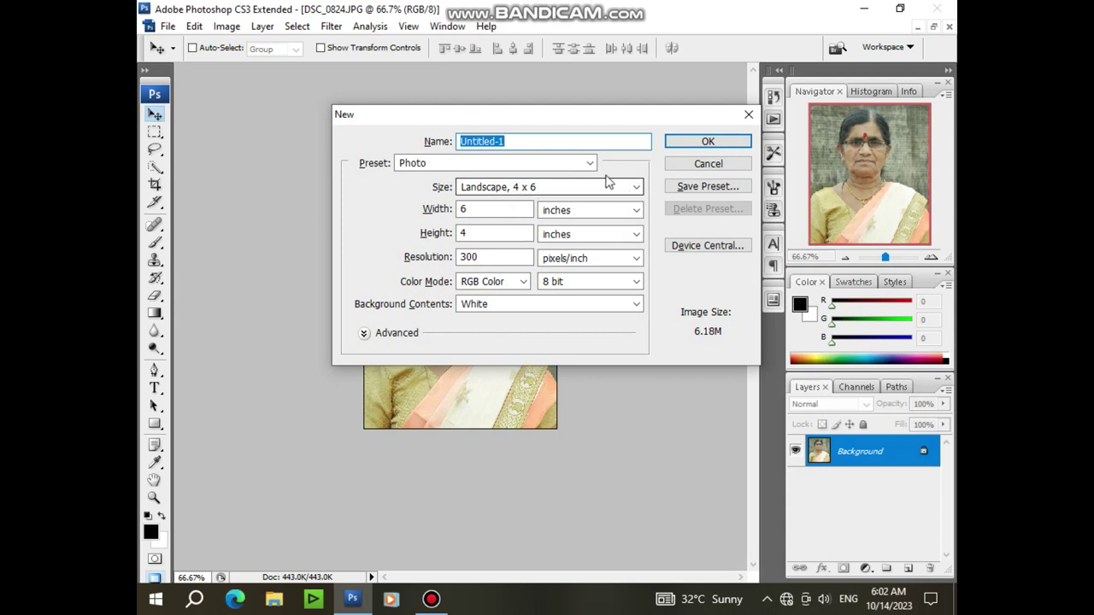
pyautogui.click(589, 163)
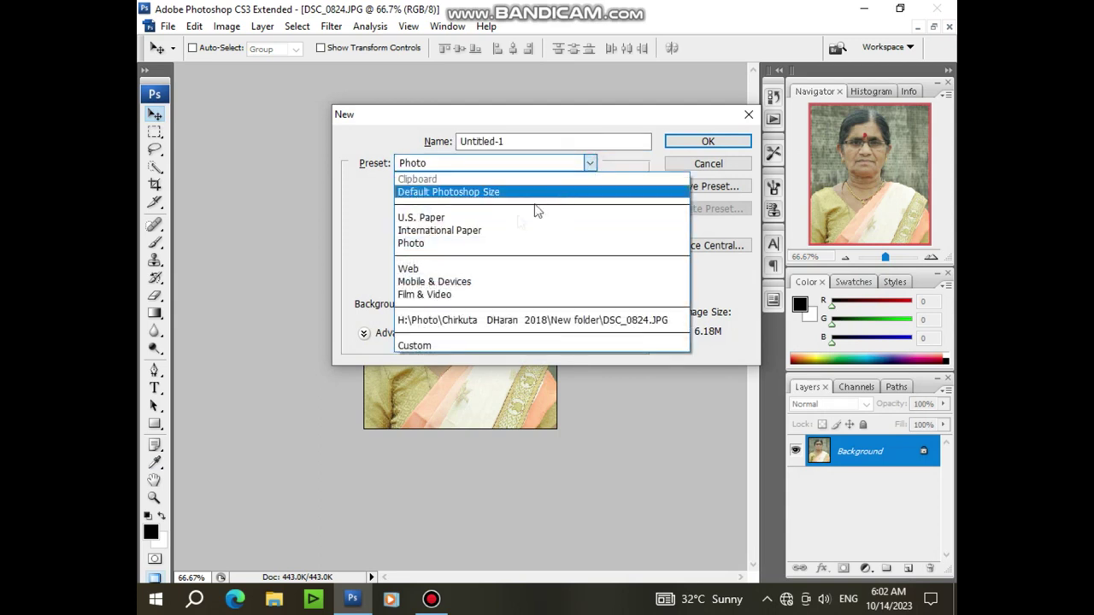
pyautogui.click(480, 246)
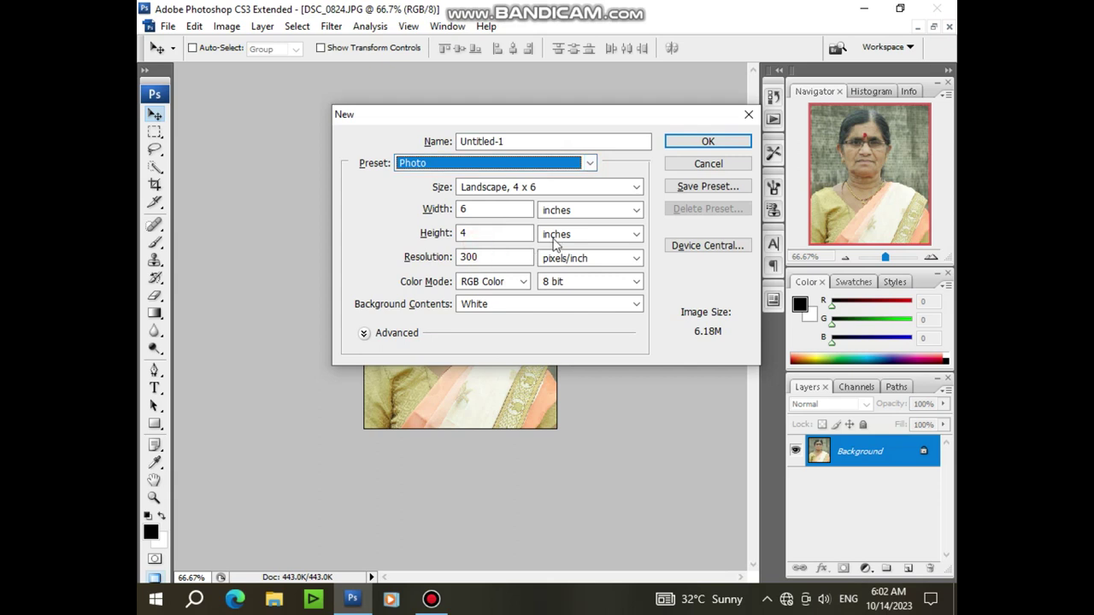
pyautogui.click(701, 142)
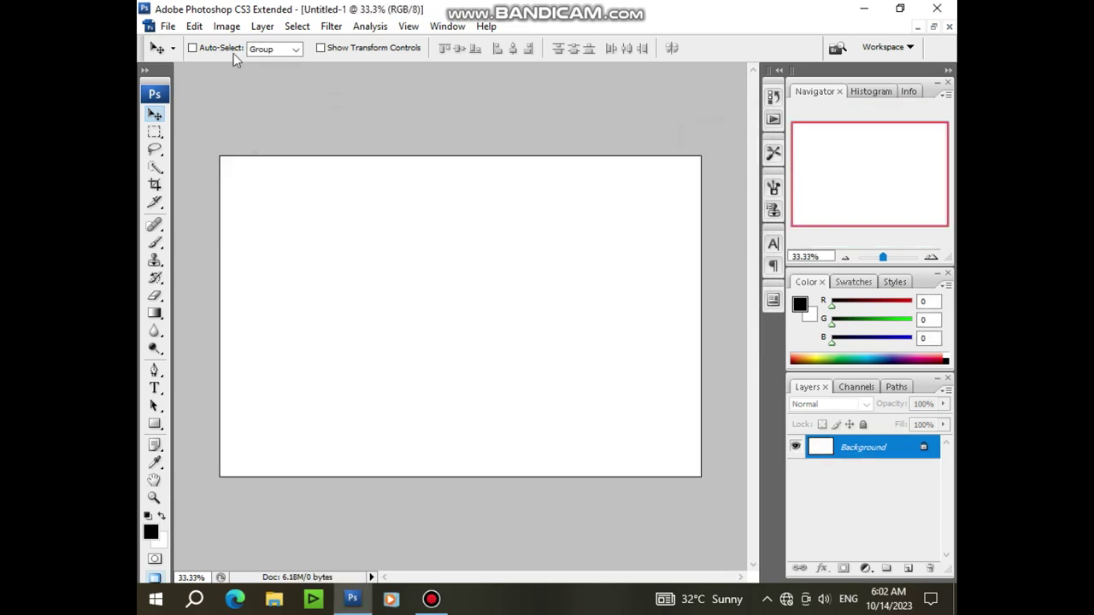
pyautogui.click(225, 27)
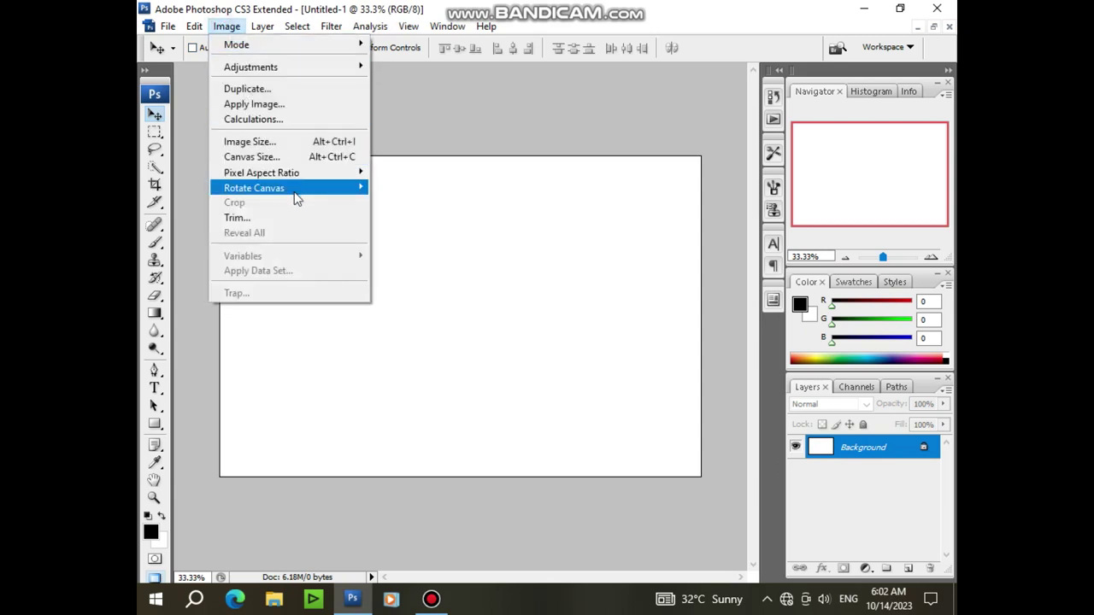
pyautogui.moveTo(253, 187)
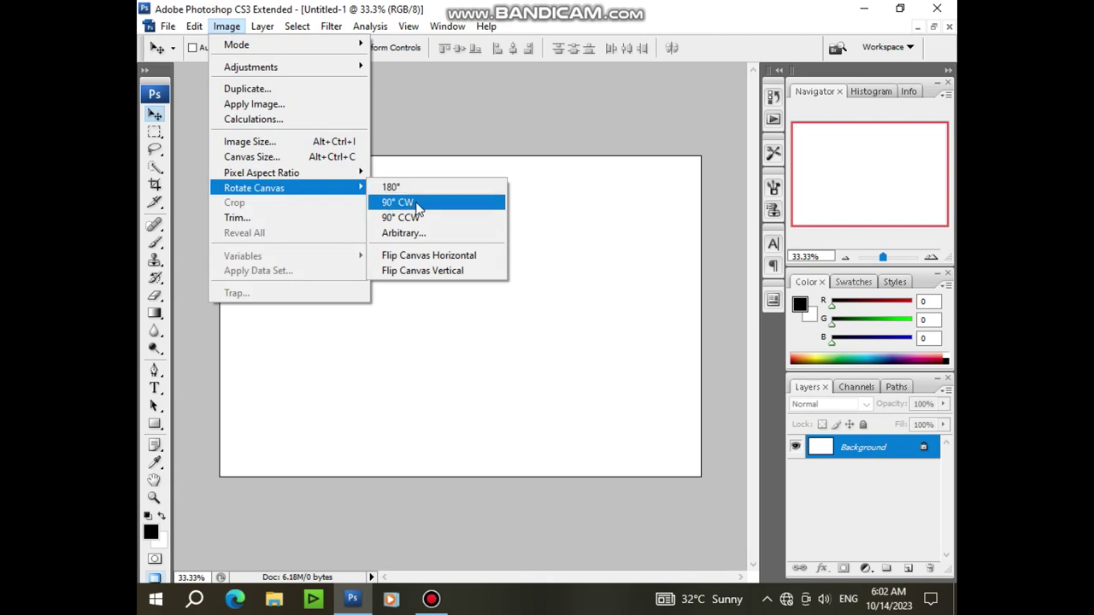
pyautogui.click(416, 204)
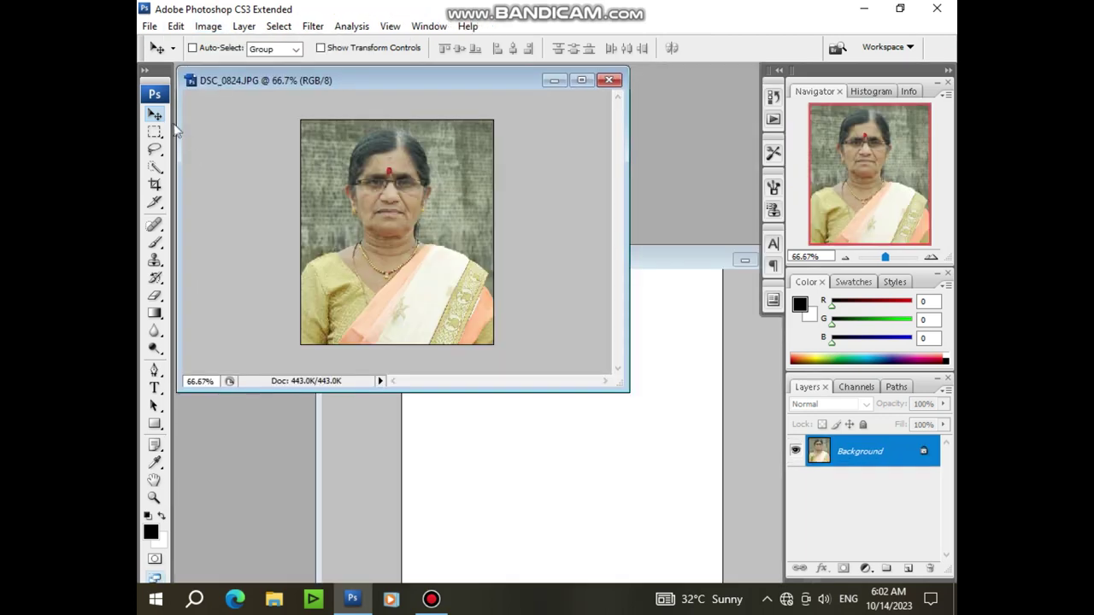
# Drag the cropped portrait into Untitled-1 as Layer 1 and nudge it into the top-left corner
pyautogui.click(153, 114)
pyautogui.moveTo(472, 345); pyautogui.dragTo(533, 462)
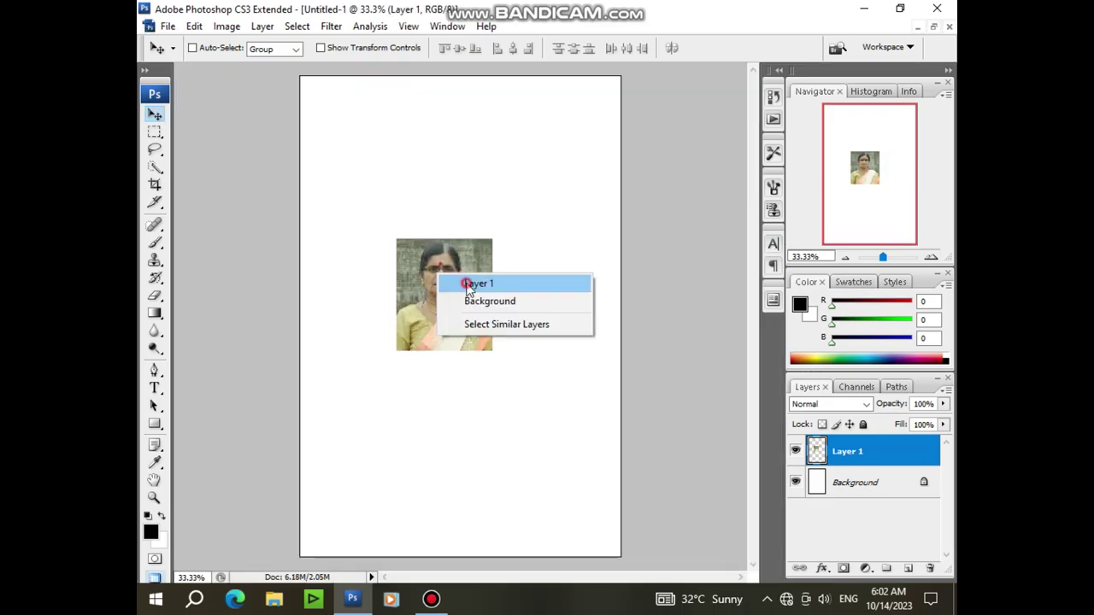
pyautogui.click(469, 284)
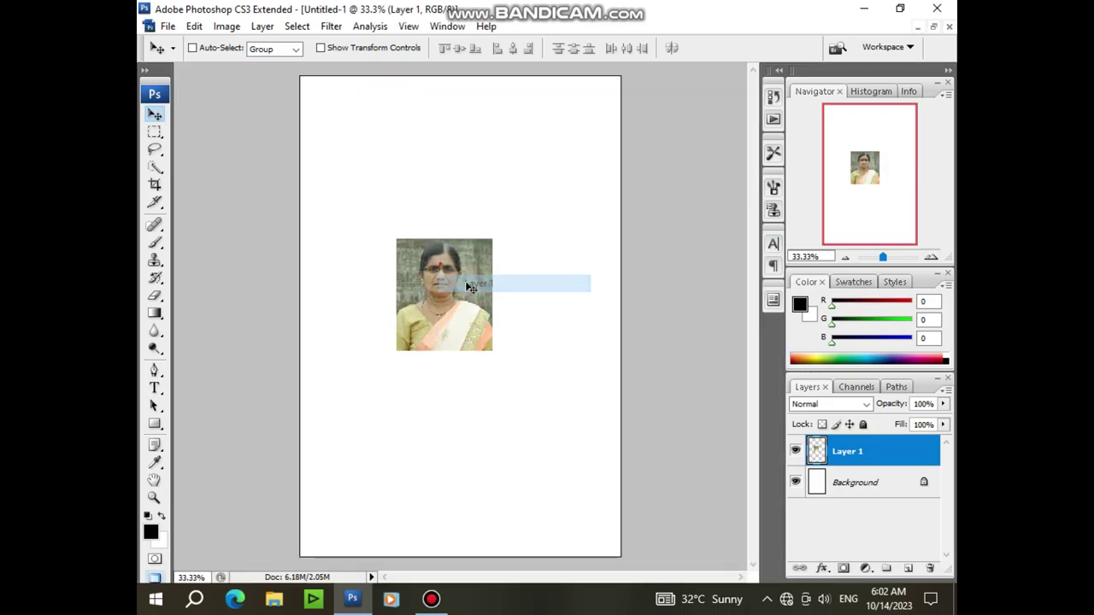
pyautogui.moveTo(441, 294); pyautogui.dragTo(368, 169)
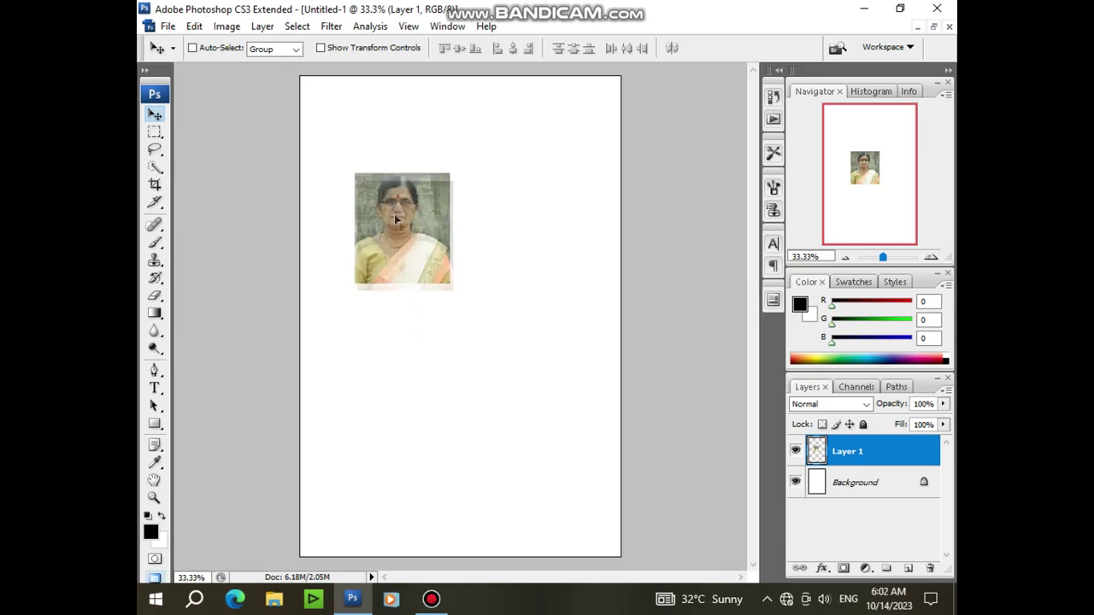
pyautogui.hotkey('shift', 'Up')
pyautogui.hotkey('shift', 'Up')
pyautogui.hotkey('shift', 'Up')
pyautogui.hotkey('shift', 'Up')
pyautogui.hotkey('shift', 'Up')
pyautogui.hotkey('shift', 'Left')
pyautogui.hotkey('shift', 'Left')
pyautogui.hotkey('shift', 'Left')
pyautogui.hotkey('shift', 'Up')
pyautogui.hotkey('shift', 'Up')
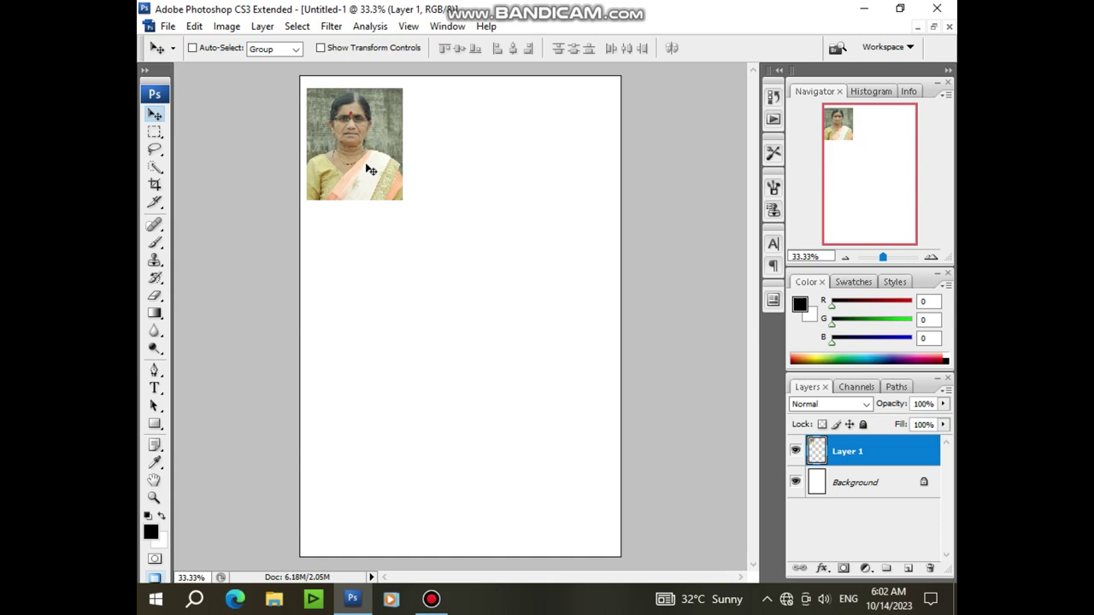
pyautogui.hotkey('shift', 'Left')
pyautogui.hotkey('shift', 'Left')
pyautogui.hotkey('shift', 'Right')
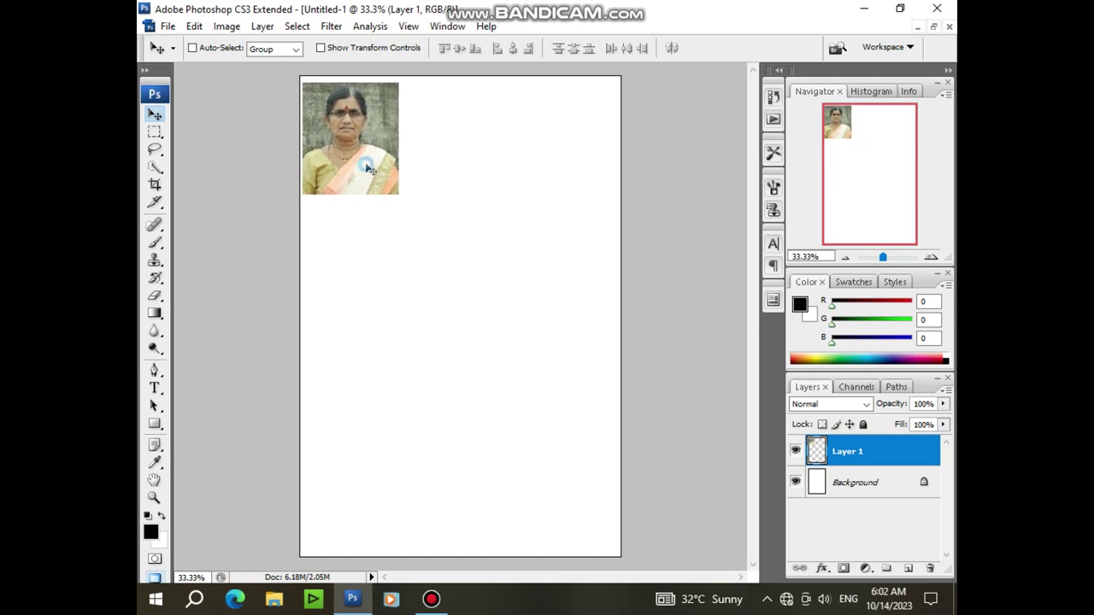
pyautogui.rightClick(349, 148)
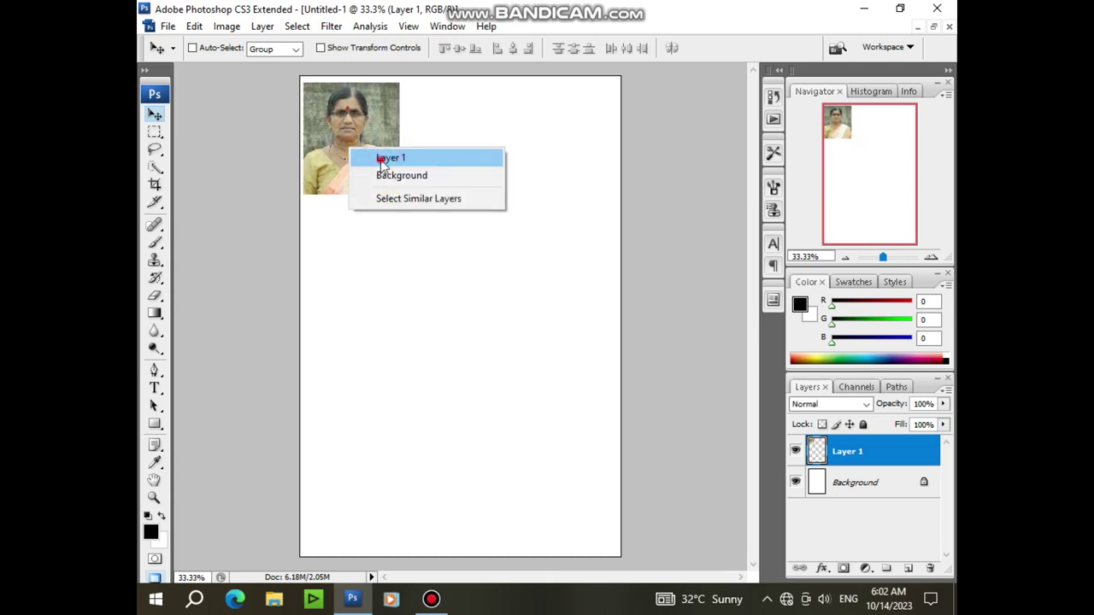
pyautogui.click(383, 160)
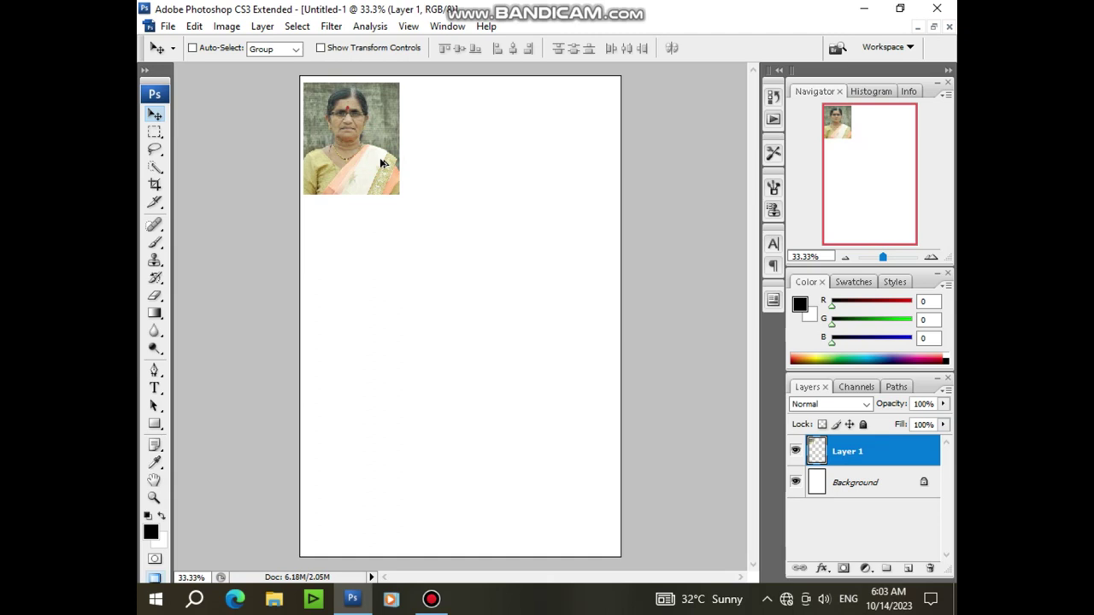
# Duplicate the photo into a row of three and merge the row into one layer
pyautogui.hotkey('alt', 'Right')
pyautogui.press('Right')
pyautogui.press('Right')
pyautogui.press('Right')
pyautogui.press('Right')
pyautogui.press('Right')
pyautogui.press('Right')
pyautogui.press('Right')
pyautogui.press('Right')
pyautogui.press('Right')
pyautogui.press('Right')
pyautogui.press('Right')
pyautogui.press('Right')
pyautogui.press('Right')
pyautogui.press('Right')
pyautogui.press('Right')
pyautogui.press('Right')
pyautogui.press('Right')
pyautogui.press('Right')
pyautogui.press('Right')
pyautogui.press('Right')
pyautogui.press('Right')
pyautogui.press('Right')
pyautogui.press('Right')
pyautogui.press('Right')
pyautogui.press('Right')
pyautogui.press('Right')
pyautogui.press('Right')
pyautogui.press('Right')
pyautogui.press('Right')
pyautogui.press('Right')
pyautogui.press('Right')
pyautogui.press('Right')
pyautogui.press('Right')
pyautogui.press('Right')
pyautogui.press('Right')
pyautogui.press('Right')
pyautogui.press('Right')
pyautogui.press('Right')
pyautogui.press('Right')
pyautogui.press('Right')
pyautogui.press('Right')
pyautogui.press('Right')
pyautogui.press('Right')
pyautogui.press('Right')
pyautogui.press('Right')
pyautogui.press('Right')
pyautogui.press('Right')
pyautogui.press('Right')
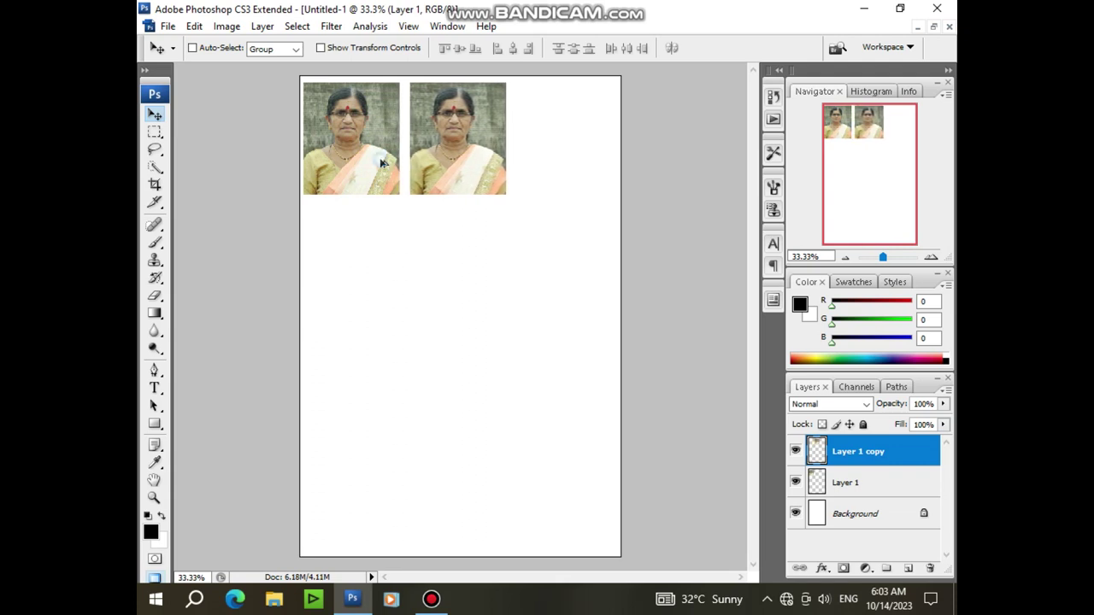
pyautogui.hotkey('alt', 'Right')
pyautogui.press('Right')
pyautogui.press('Right')
pyautogui.press('Right')
pyautogui.press('Right')
pyautogui.press('Right')
pyautogui.press('Right')
pyautogui.press('Right')
pyautogui.press('Right')
pyautogui.press('Right')
pyautogui.press('Right')
pyautogui.press('Right')
pyautogui.press('Right')
pyautogui.press('Right')
pyautogui.press('Right')
pyautogui.press('Right')
pyautogui.press('Right')
pyautogui.press('Right')
pyautogui.press('Right')
pyautogui.press('Right')
pyautogui.press('Right')
pyautogui.press('Right')
pyautogui.press('Right')
pyautogui.press('Right')
pyautogui.press('Right')
pyautogui.press('Right')
pyautogui.press('Right')
pyautogui.press('Right')
pyautogui.press('Right')
pyautogui.press('Right')
pyautogui.press('Right')
pyautogui.press('Right')
pyautogui.press('Right')
pyautogui.press('Right')
pyautogui.press('Right')
pyautogui.press('Right')
pyautogui.press('Right')
pyautogui.press('Right')
pyautogui.press('Right')
pyautogui.press('Right')
pyautogui.press('Right')
pyautogui.press('Right')
pyautogui.press('Right')
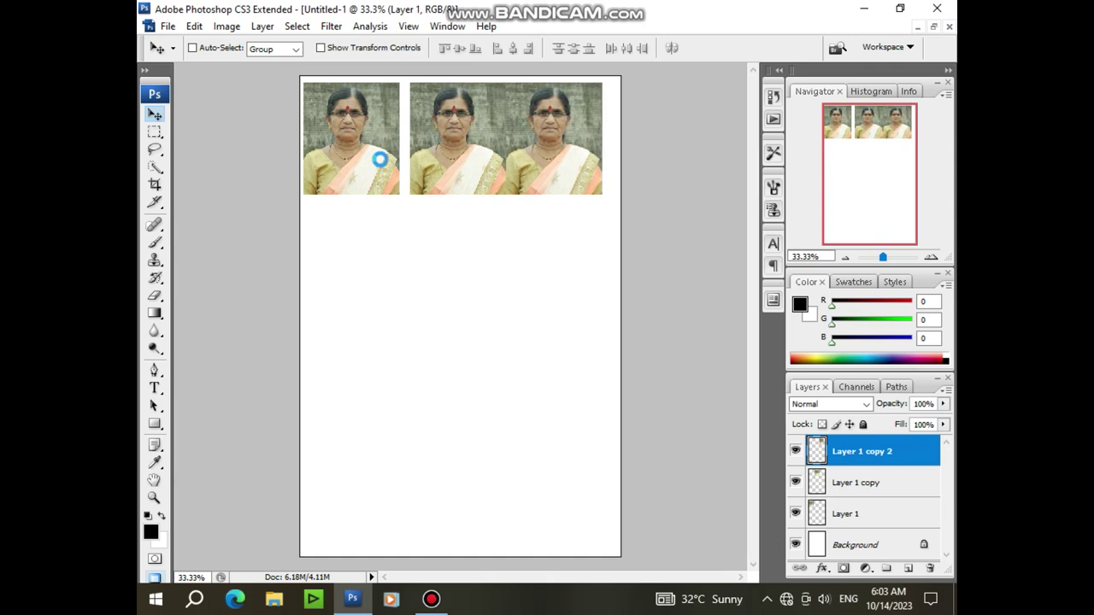
pyautogui.press('Right')
pyautogui.press('Right')
pyautogui.press('Right')
pyautogui.hotkey('ctrl', 'e')
# Duplicate the row downward into four rows and merge them into one layer
pyautogui.hotkey('ctrl', 'e')
pyautogui.hotkey('ctrl', 'j')
pyautogui.press('Down')
pyautogui.press('Down')
pyautogui.press('Down')
pyautogui.press('Down')
pyautogui.press('Down')
pyautogui.press('Down')
pyautogui.press('Down')
pyautogui.press('Down')
pyautogui.press('Down')
pyautogui.press('Down')
pyautogui.press('Down')
pyautogui.press('Down')
pyautogui.press('Down')
pyautogui.press('Down')
pyautogui.press('Down')
pyautogui.press('Down')
pyautogui.press('Down')
pyautogui.press('Down')
pyautogui.press('Down')
pyautogui.press('Down')
pyautogui.press('Down')
pyautogui.press('Down')
pyautogui.press('Down')
pyautogui.press('Down')
pyautogui.press('Down')
pyautogui.press('Down')
pyautogui.press('Down')
pyautogui.press('Down')
pyautogui.press('Down')
pyautogui.press('Down')
pyautogui.press('Down')
pyautogui.press('Down')
pyautogui.press('Down')
pyautogui.press('Down')
pyautogui.press('Down')
pyautogui.press('Down')
pyautogui.press('Down')
pyautogui.press('Down')
pyautogui.press('Down')
pyautogui.press('Down')
pyautogui.press('Down')
pyautogui.press('Down')
pyautogui.press('Down')
pyautogui.press('Down')
pyautogui.press('Down')
pyautogui.press('Down')
pyautogui.press('Down')
pyautogui.press('Down')
pyautogui.press('Down')
pyautogui.press('Down')
pyautogui.press('Down')
pyautogui.press('Down')
pyautogui.press('Down')
pyautogui.press('Down')
pyautogui.hotkey('alt', 'Down')
pyautogui.hotkey('alt', 'Down')
pyautogui.hotkey('alt', 'Down')
pyautogui.hotkey('alt', 'Down')
pyautogui.hotkey('alt', 'Down')
pyautogui.hotkey('alt', 'Down')
pyautogui.hotkey('alt', 'Down')
pyautogui.hotkey('alt', 'Down')
pyautogui.hotkey('alt', 'Down')
pyautogui.hotkey('alt', 'Down')
pyautogui.hotkey('alt', 'Down')
pyautogui.hotkey('alt', 'Down')
pyautogui.press('Down')
pyautogui.press('Down')
pyautogui.press('Down')
pyautogui.press('Down')
pyautogui.press('Down')
pyautogui.press('Down')
pyautogui.press('Down')
pyautogui.press('Down')
pyautogui.press('Down')
pyautogui.press('Down')
pyautogui.press('Down')
pyautogui.press('Down')
pyautogui.press('Down')
pyautogui.press('Down')
pyautogui.press('Down')
pyautogui.press('Down')
pyautogui.press('Down')
pyautogui.press('Down')
pyautogui.press('Down')
pyautogui.press('Down')
pyautogui.press('Down')
pyautogui.press('Down')
pyautogui.press('Down')
pyautogui.press('Down')
pyautogui.press('Down')
pyautogui.press('Down')
pyautogui.press('Down')
pyautogui.press('Down')
pyautogui.press('Down')
pyautogui.press('Down')
pyautogui.press('Down')
pyautogui.press('Down')
pyautogui.press('Down')
pyautogui.press('Down')
pyautogui.press('Down')
pyautogui.press('Down')
pyautogui.press('Down')
pyautogui.press('Down')
pyautogui.press('Down')
pyautogui.press('Down')
pyautogui.press('Down')
pyautogui.press('Down')
pyautogui.press('Down')
pyautogui.press('Down')
pyautogui.press('Down')
pyautogui.press('Down')
pyautogui.press('Down')
pyautogui.press('Down')
pyautogui.press('Down')
pyautogui.press('Down')
pyautogui.press('Down')
pyautogui.press('Down')
pyautogui.press('Down')
pyautogui.press('Down')
pyautogui.press('Down')
pyautogui.press('Down')
pyautogui.press('Down')
pyautogui.press('Down')
pyautogui.press('Down')
pyautogui.press('Down')
pyautogui.press('Down')
pyautogui.press('Down')
pyautogui.press('Down')
pyautogui.press('Down')
pyautogui.press('Down')
pyautogui.press('Down')
pyautogui.press('Down')
pyautogui.press('Down')
pyautogui.press('Down')
pyautogui.press('Down')
pyautogui.press('Down')
pyautogui.press('Down')
pyautogui.press('Down')
pyautogui.press('Down')
pyautogui.press('Down')
pyautogui.press('Down')
pyautogui.press('Down')
pyautogui.press('Down')
pyautogui.press('Down')
pyautogui.press('Down')
pyautogui.press('Down')
pyautogui.press('Down')
pyautogui.press('Down')
pyautogui.press('Down')
pyautogui.press('Down')
pyautogui.press('Down')
pyautogui.press('Down')
pyautogui.press('Down')
pyautogui.press('Down')
pyautogui.press('Down')
pyautogui.press('Down')
pyautogui.press('Down')
pyautogui.press('Down')
pyautogui.press('Down')
pyautogui.press('Down')
pyautogui.press('Down')
pyautogui.press('Down')
pyautogui.press('Down')
pyautogui.hotkey('ctrl', 'e')
pyautogui.hotkey('ctrl', 'e')
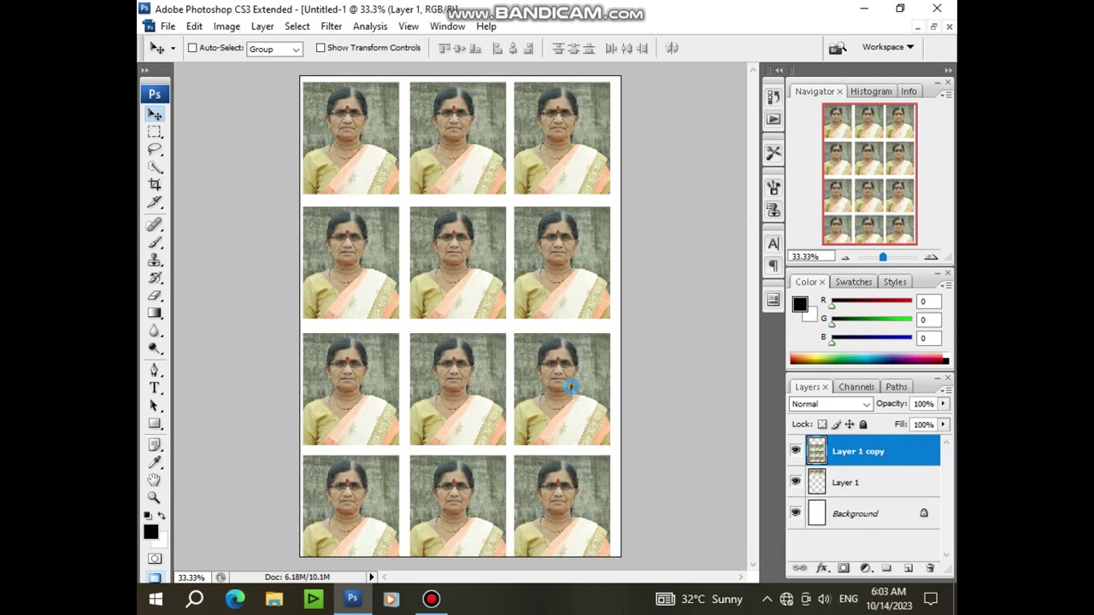
pyautogui.hotkey('ctrl', 'e')
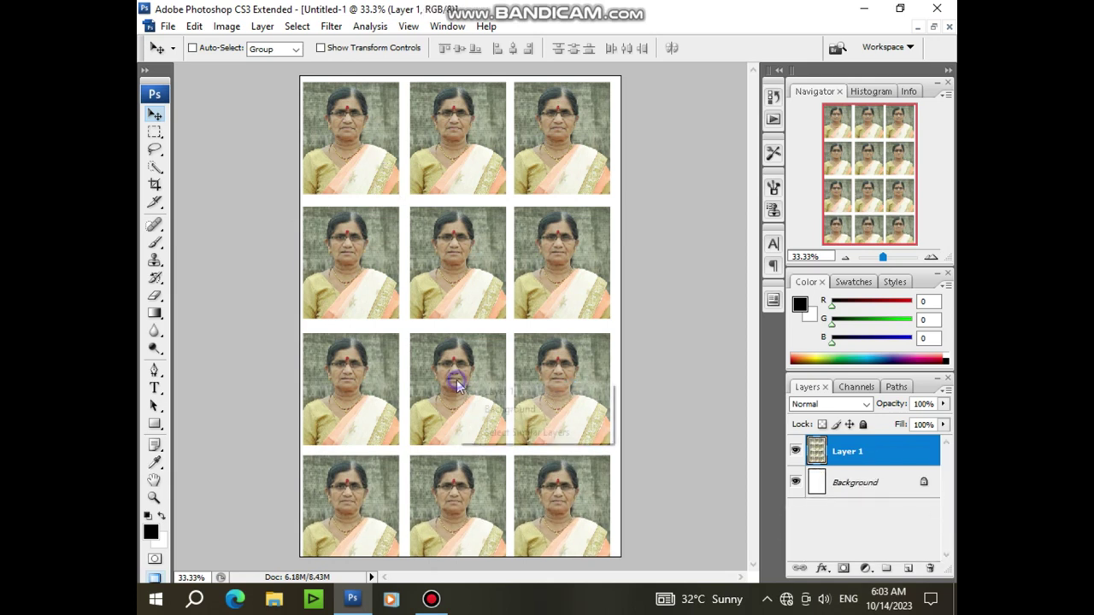
# Scale the photo grid layer to 92.1% and centre it with an even white margin
pyautogui.rightClick(459, 383)
pyautogui.click(479, 395)
pyautogui.press('Right')
pyautogui.press('Right')
pyautogui.press('Right')
pyautogui.press('Right')
pyautogui.press('Right')
pyautogui.press('Right')
pyautogui.press('Right')
pyautogui.press('Right')
pyautogui.press('Right')
pyautogui.press('Right')
pyautogui.press('Right')
pyautogui.press('Right')
pyautogui.hotkey('ctrl', 't')
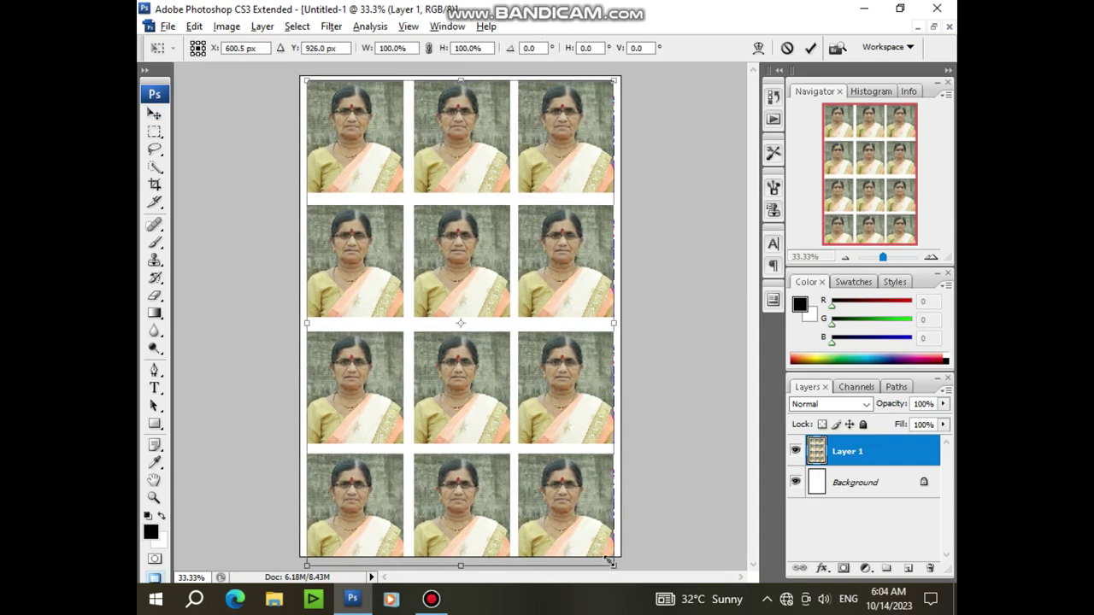
pyautogui.moveTo(608, 565); pyautogui.dragTo(601, 543)
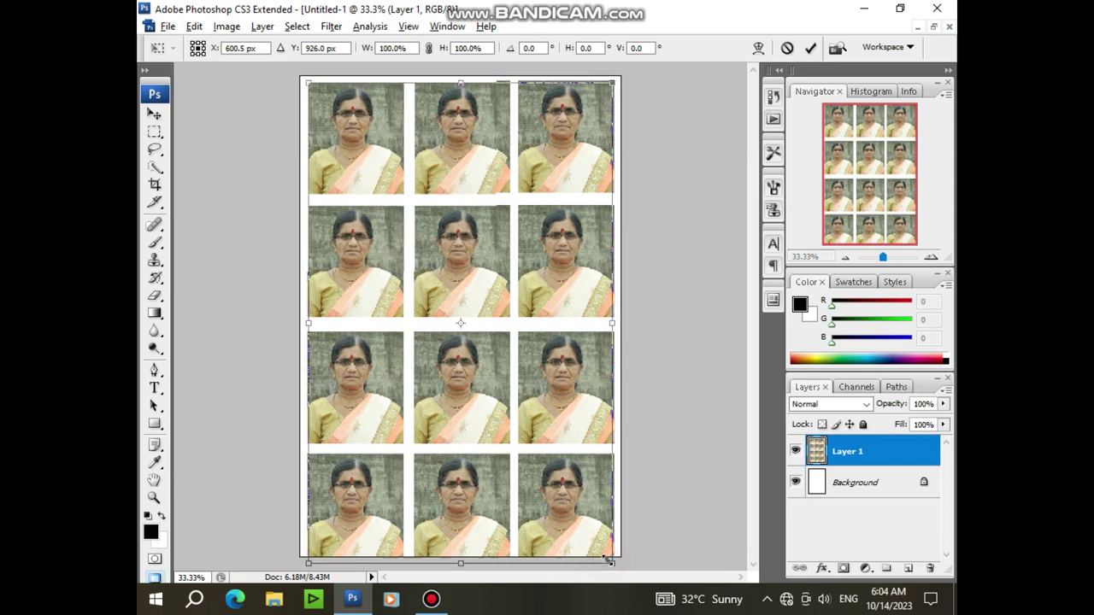
pyautogui.press('Up')
pyautogui.press('Up')
pyautogui.press('Up')
pyautogui.press('Up')
pyautogui.press('Up')
pyautogui.press('Up')
pyautogui.press('Up')
pyautogui.press('Up')
pyautogui.press('Up')
pyautogui.press('Return')
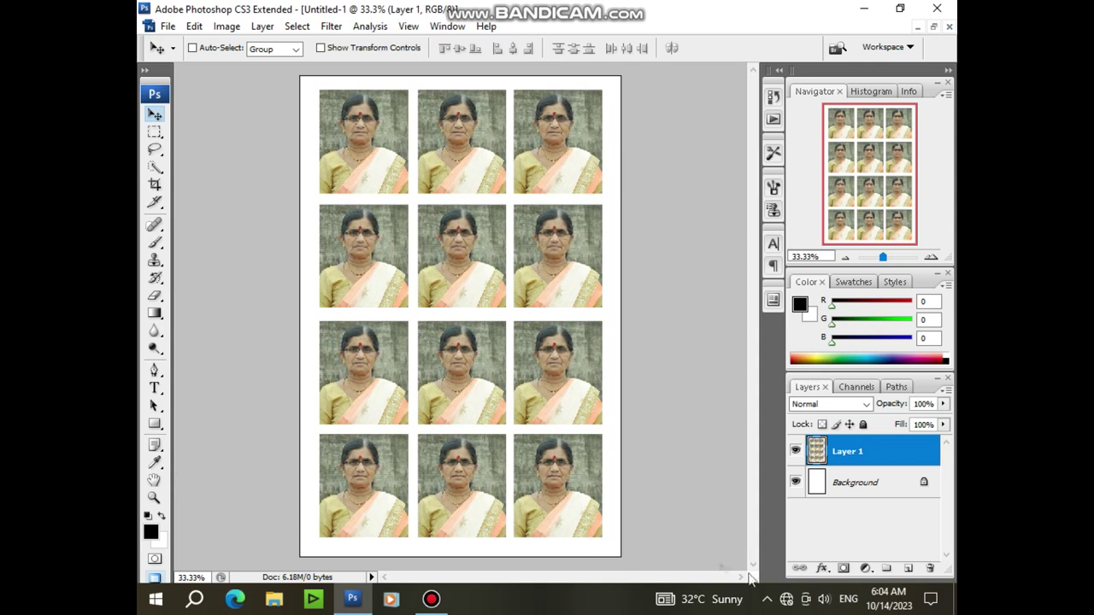
# Add a 3 px black outside Stroke effect to the photo grid layer
pyautogui.click(821, 569)
pyautogui.click(845, 553)
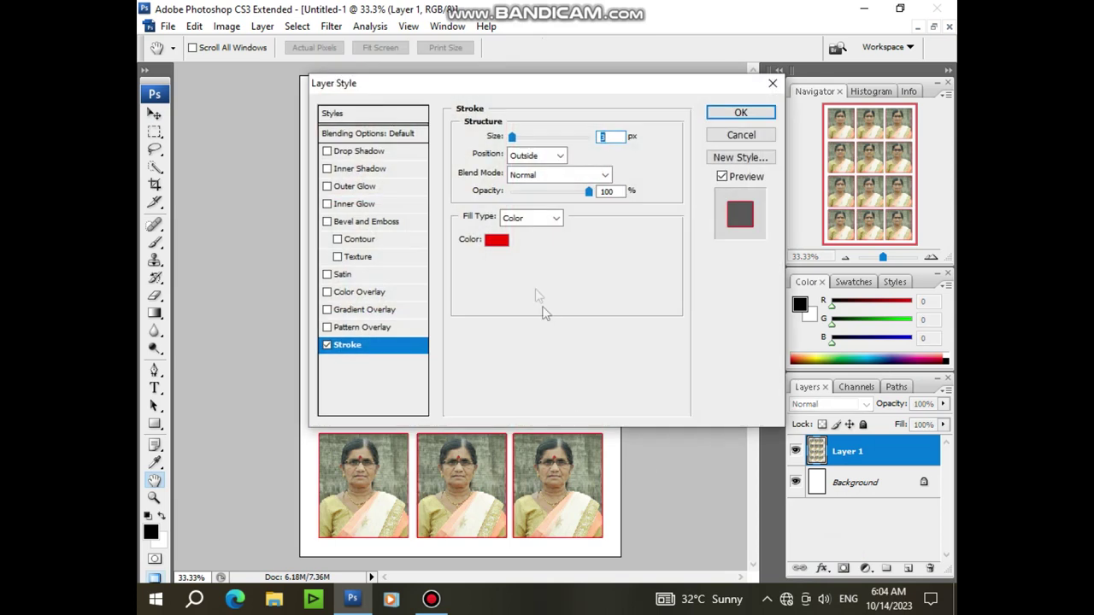
pyautogui.click(499, 240)
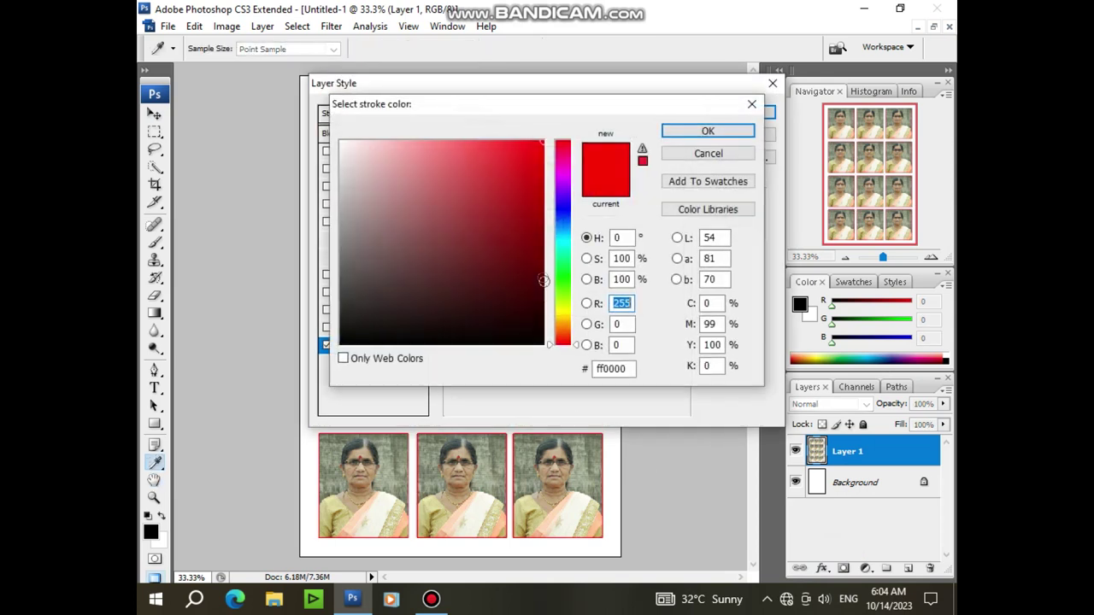
pyautogui.click(536, 335)
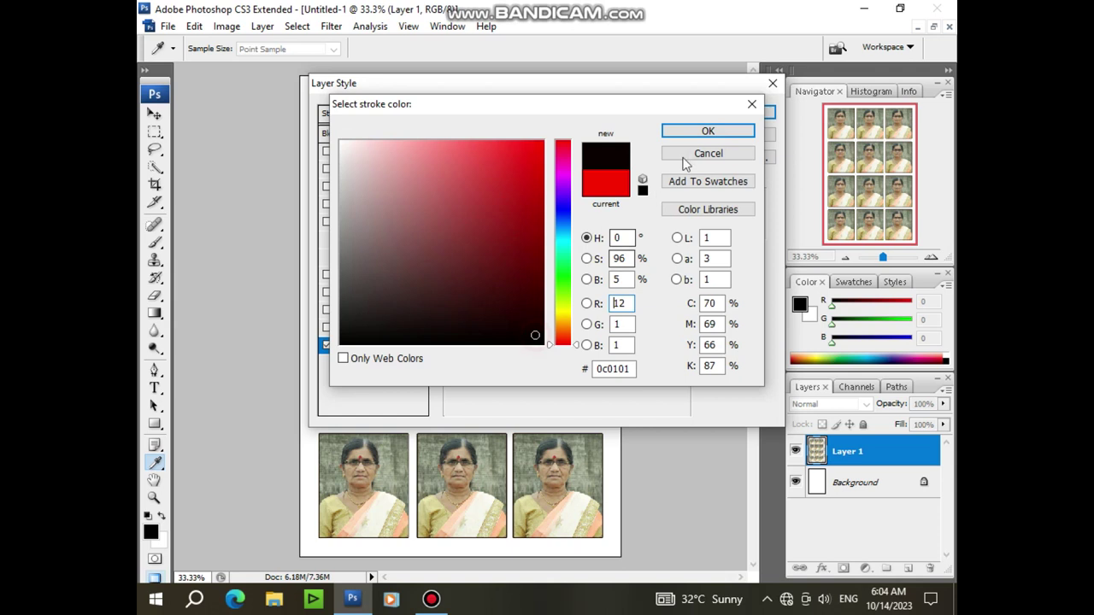
pyautogui.click(701, 134)
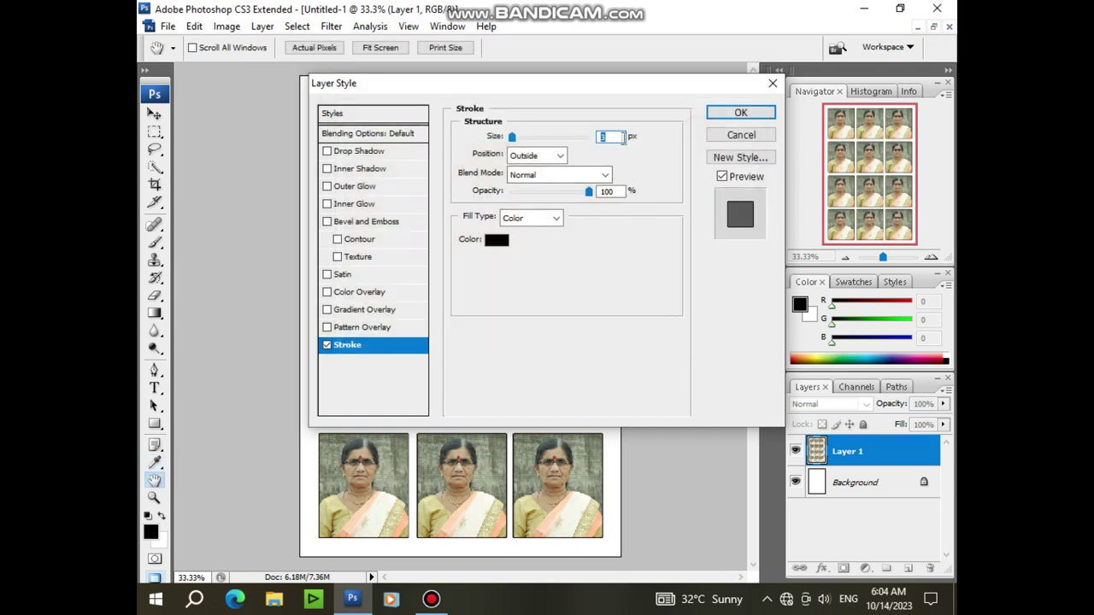
pyautogui.click(740, 113)
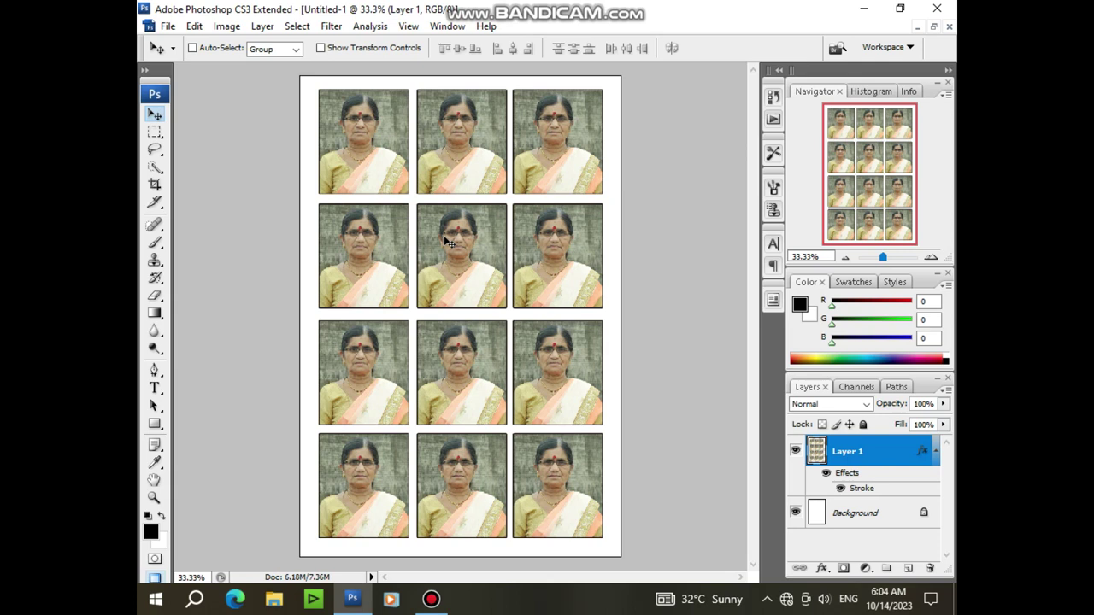
# Save the sheet as JPEG 10.jpg, replacing the existing file, at quality 12 Maximum
pyautogui.hotkey('ctrl', 's')
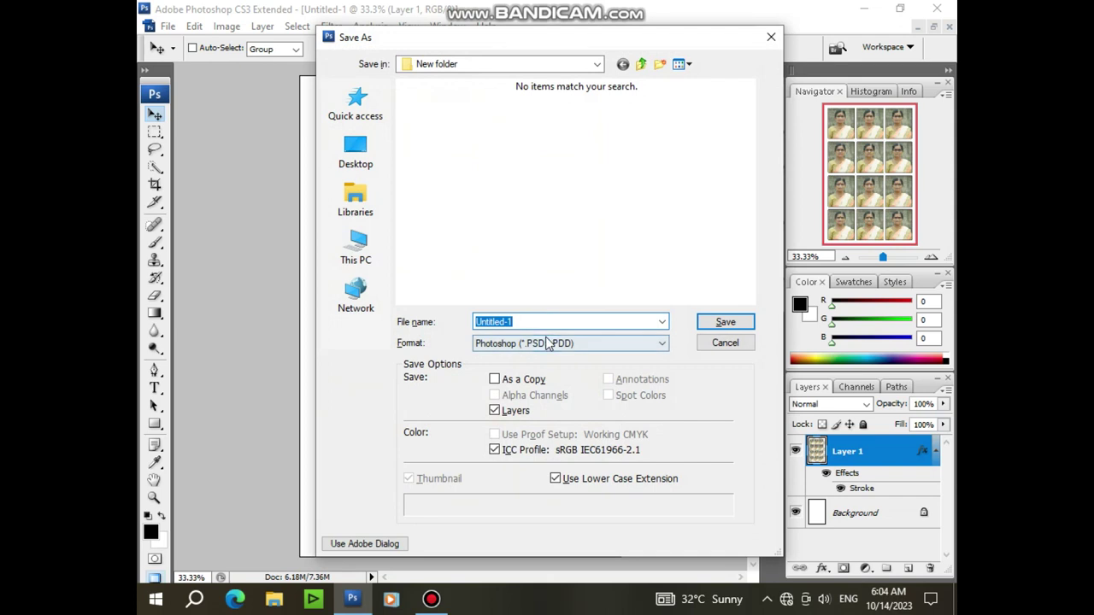
pyautogui.click(547, 343)
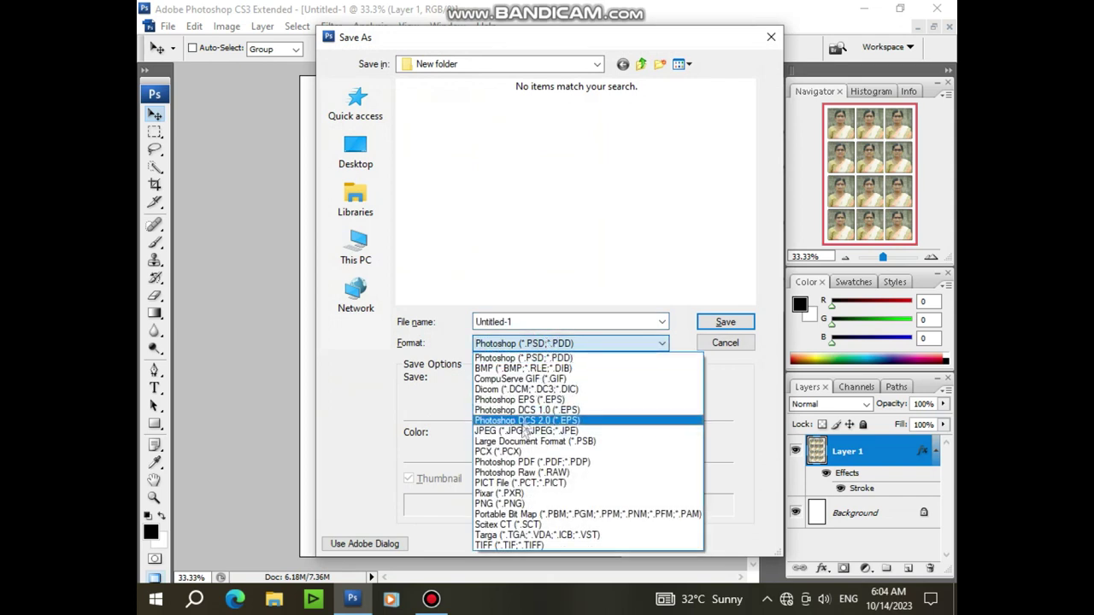
pyautogui.click(526, 431)
pyautogui.doubleClick(542, 323)
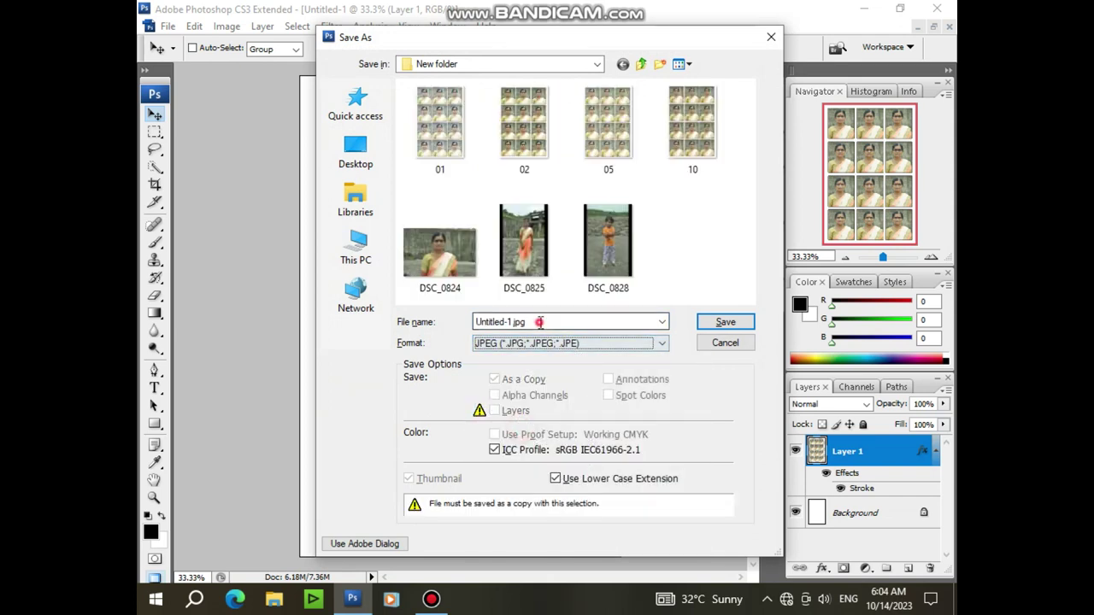
pyautogui.write('10.jpg')
pyautogui.press('Return')
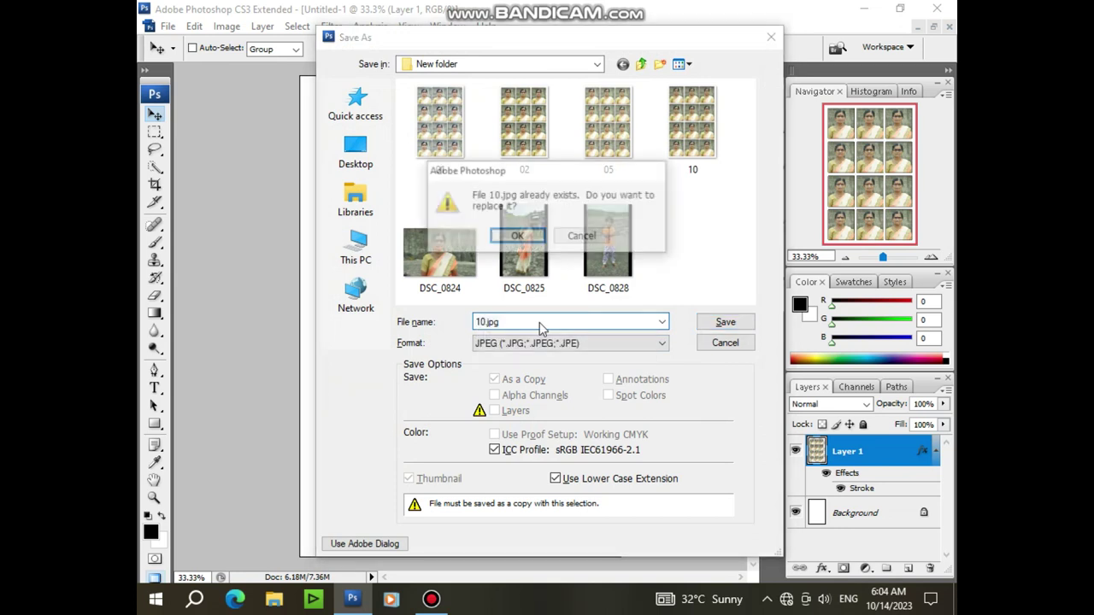
pyautogui.click(518, 236)
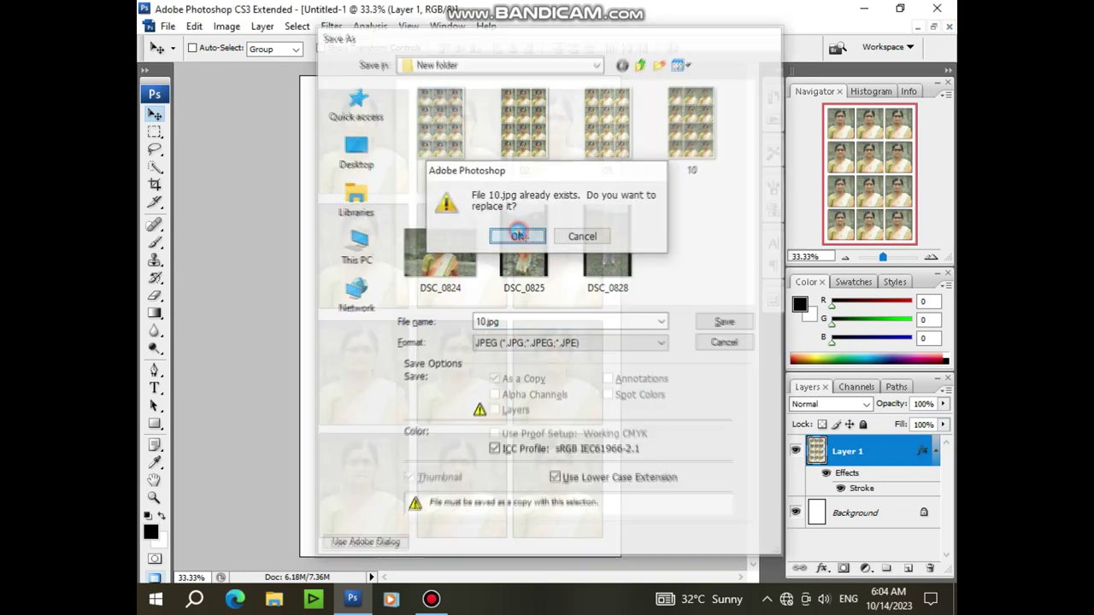
pyautogui.click(635, 145)
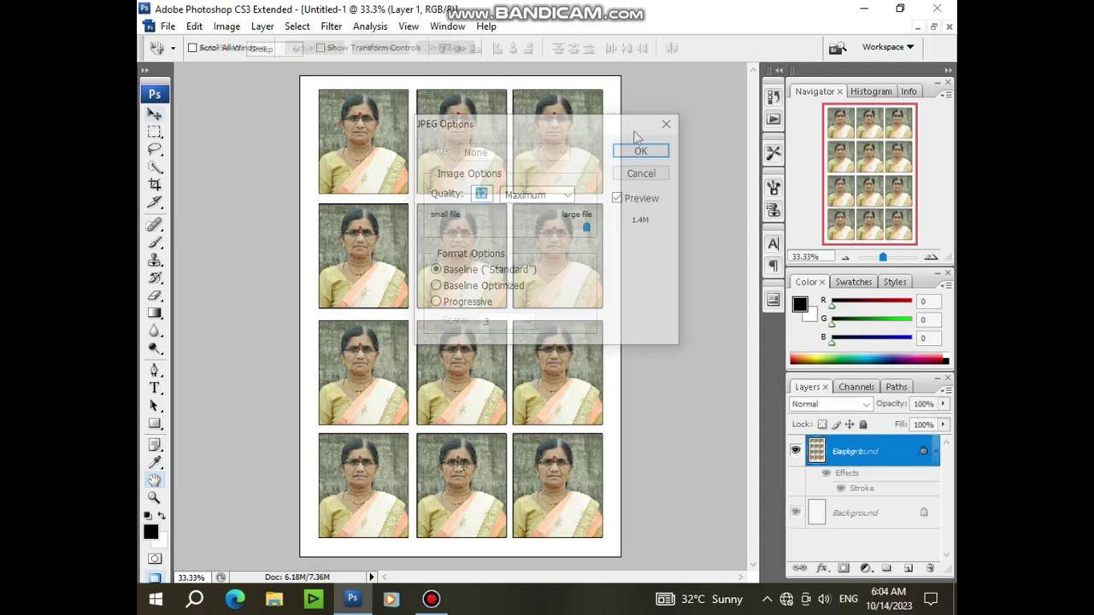